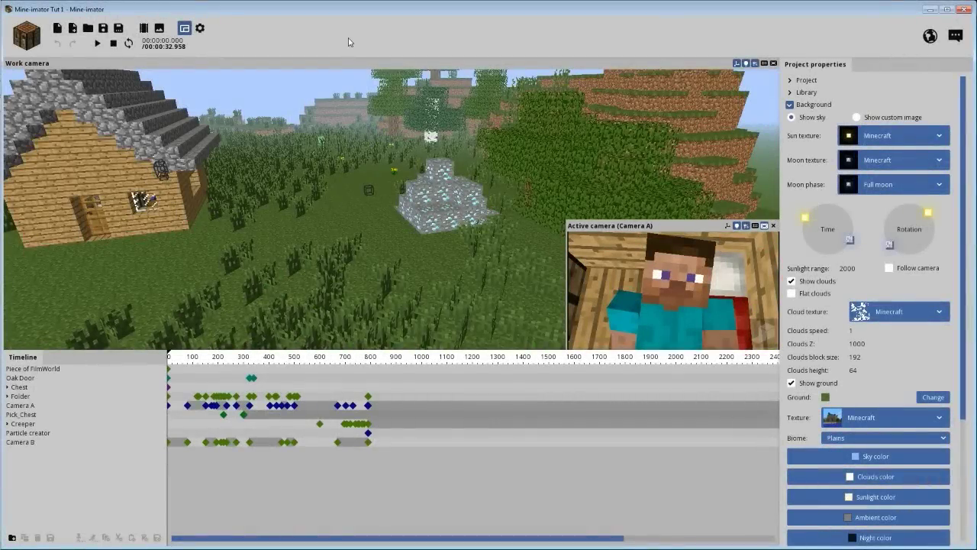
- Collapse the Background settings in the project properties
right_click_drag(425, 108, 421, 158)
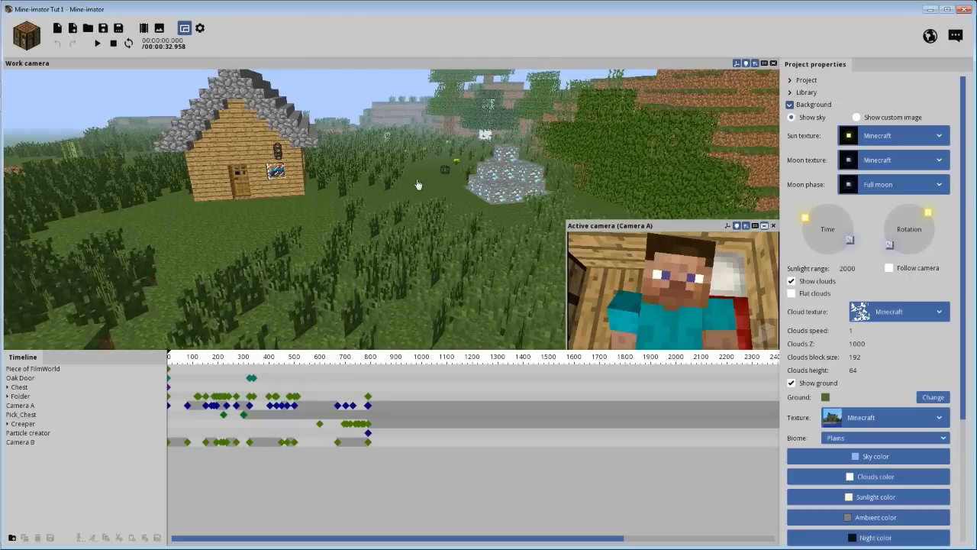
left_click(789, 104)
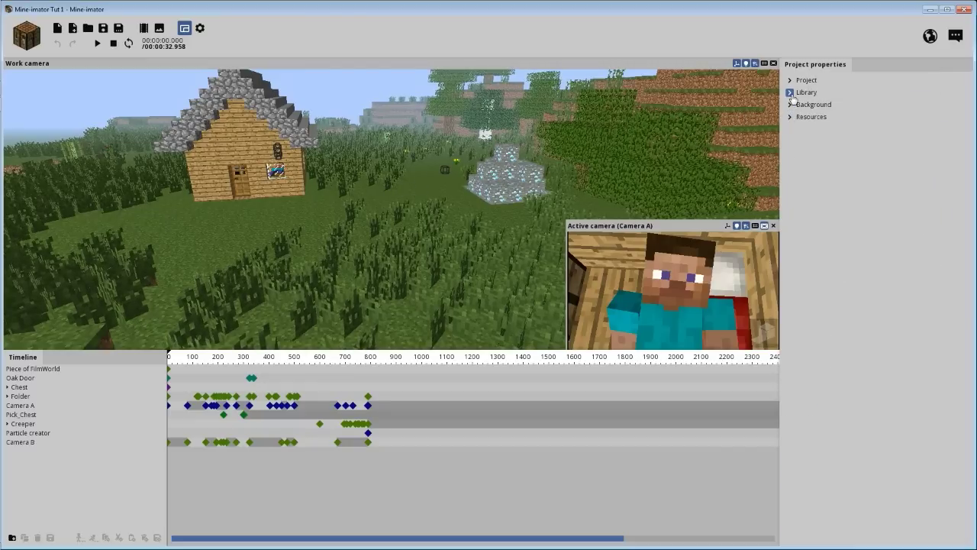
left_click(791, 91)
left_click(789, 94)
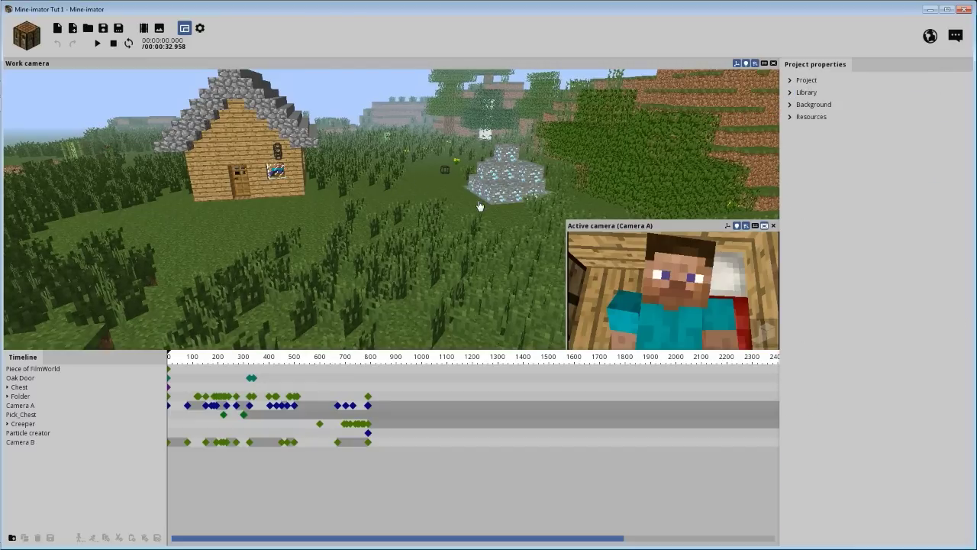
right_click_drag(480, 206, 465, 211)
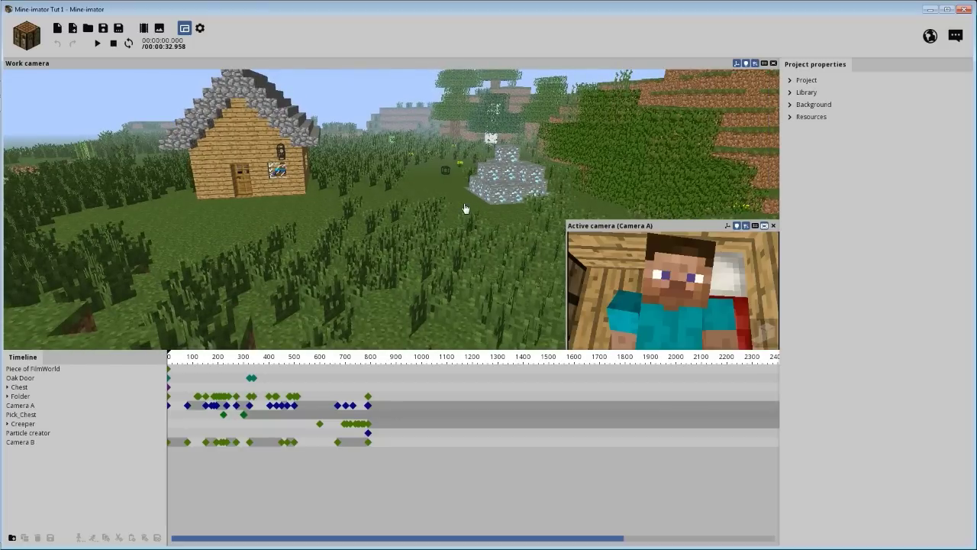
right_click_drag(465, 211, 458, 212)
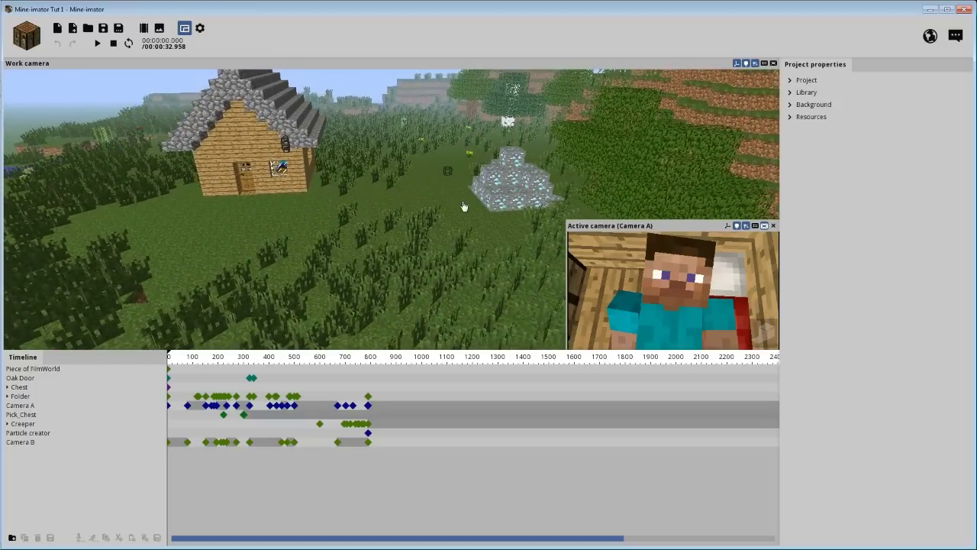
right_click_drag(503, 157, 488, 159)
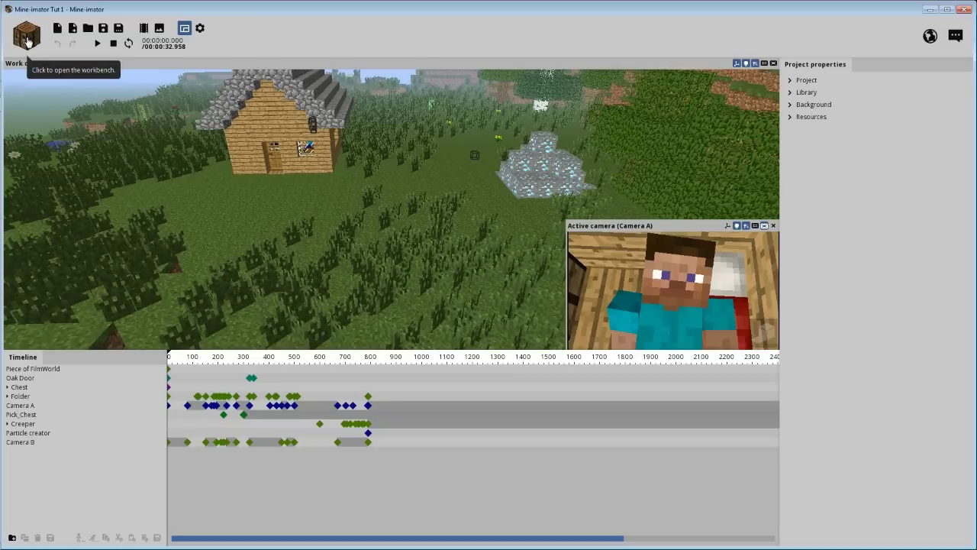
- Create an audio track from the workbench and open its properties
left_click(26, 39)
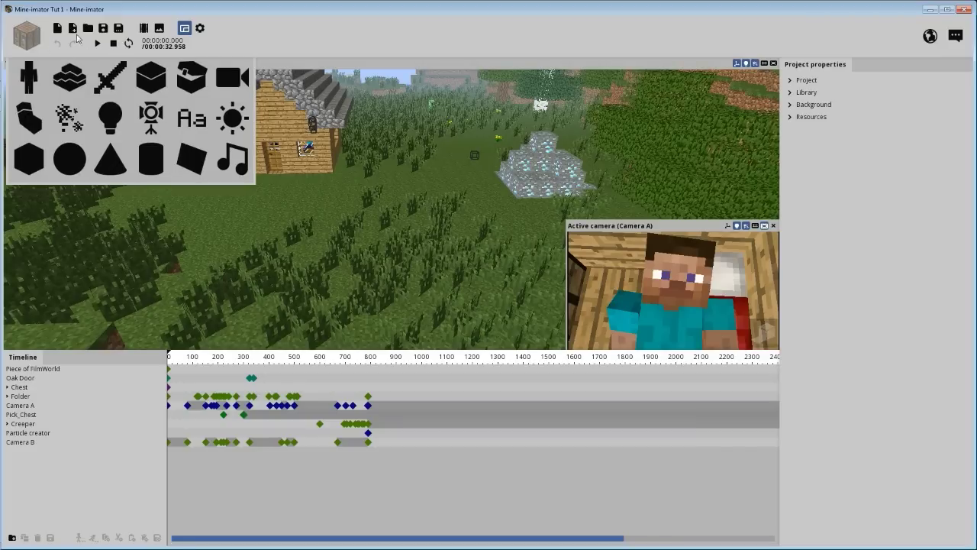
left_click(236, 163)
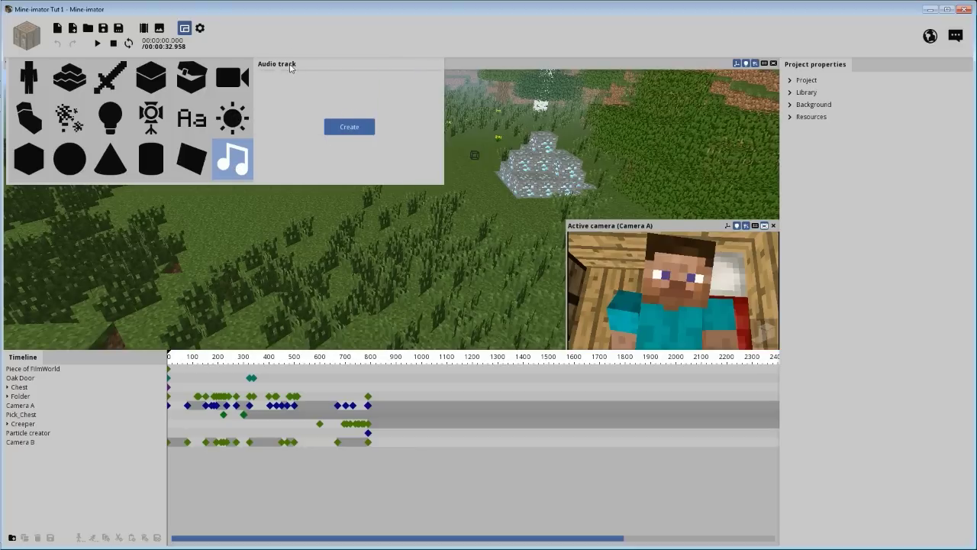
left_click(346, 128)
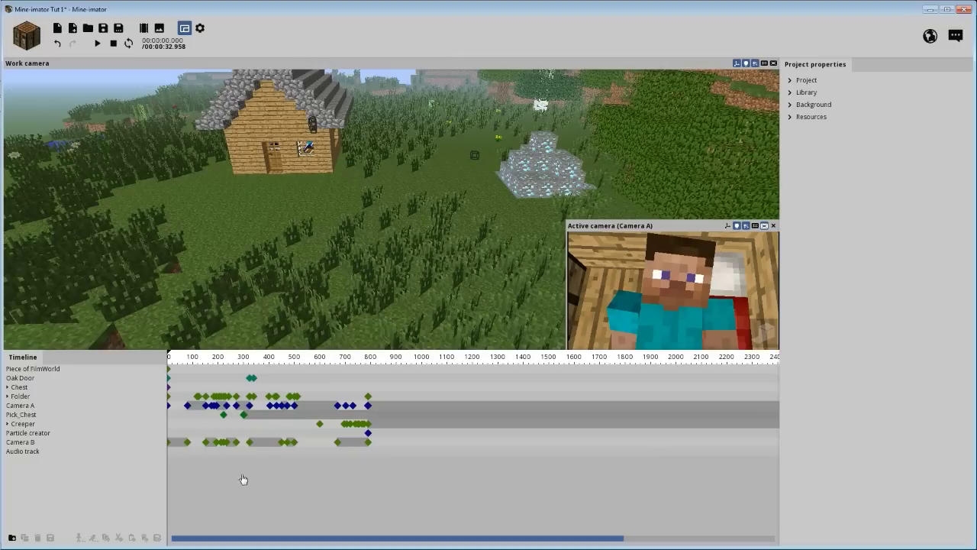
left_click(181, 457)
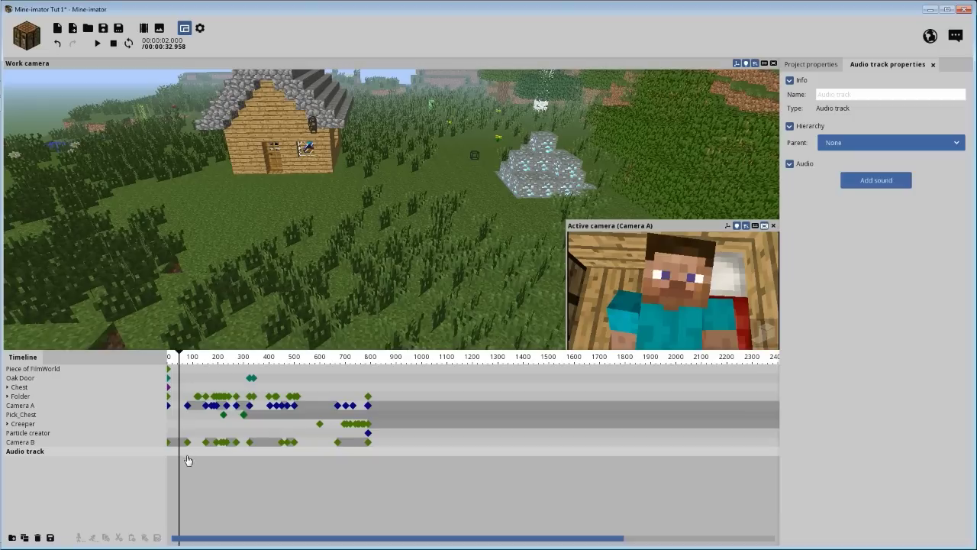
- Expand the Folder in the timeline and set the audio track's parent to Steve
left_click(851, 143)
left_click(860, 144)
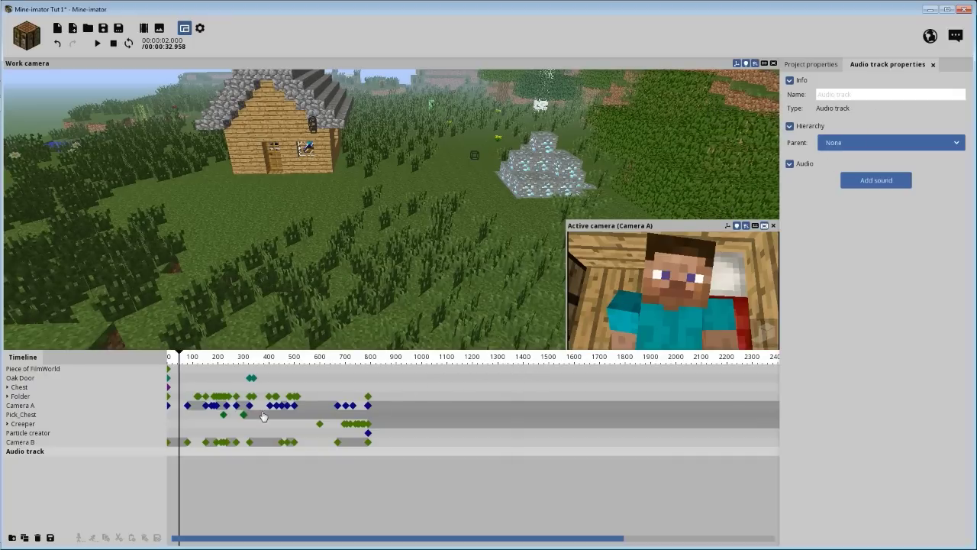
left_click(7, 396)
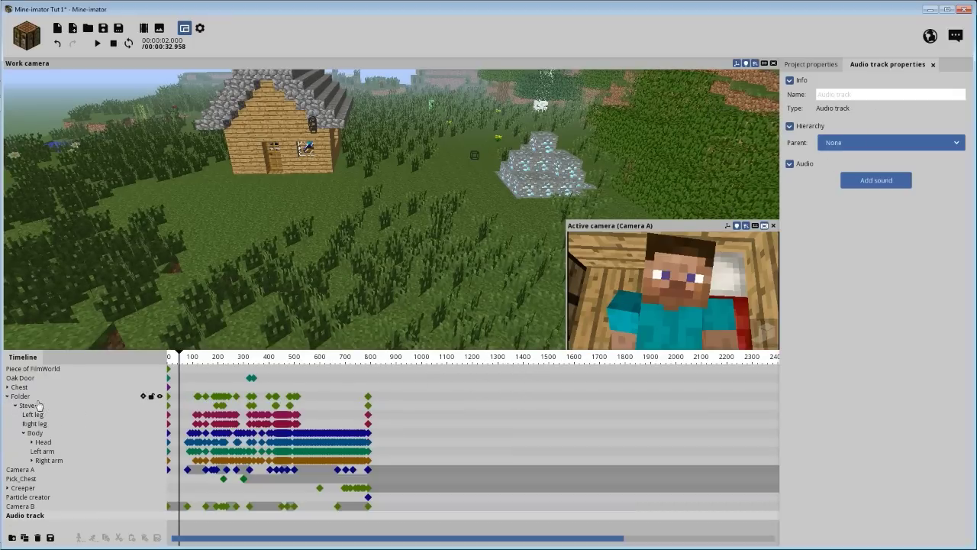
left_click(861, 145)
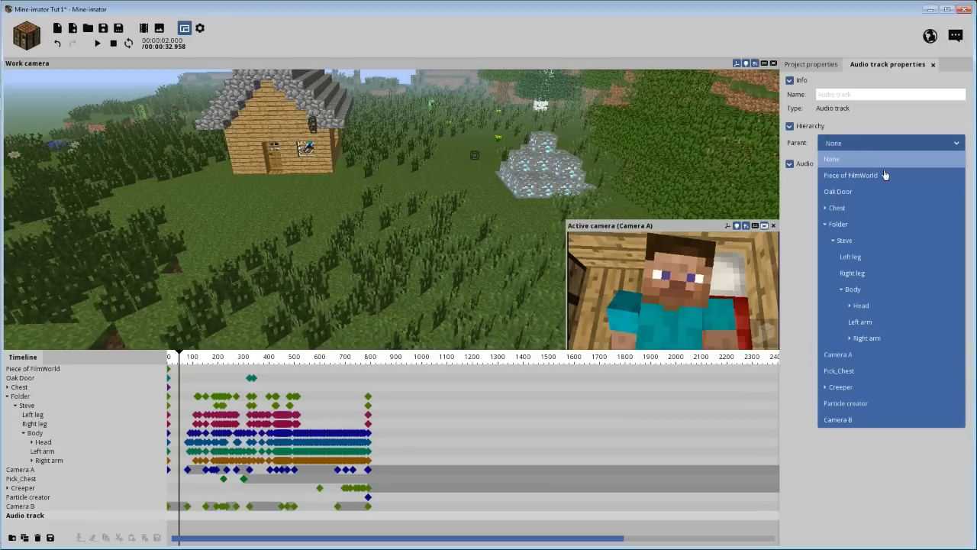
left_click(858, 242)
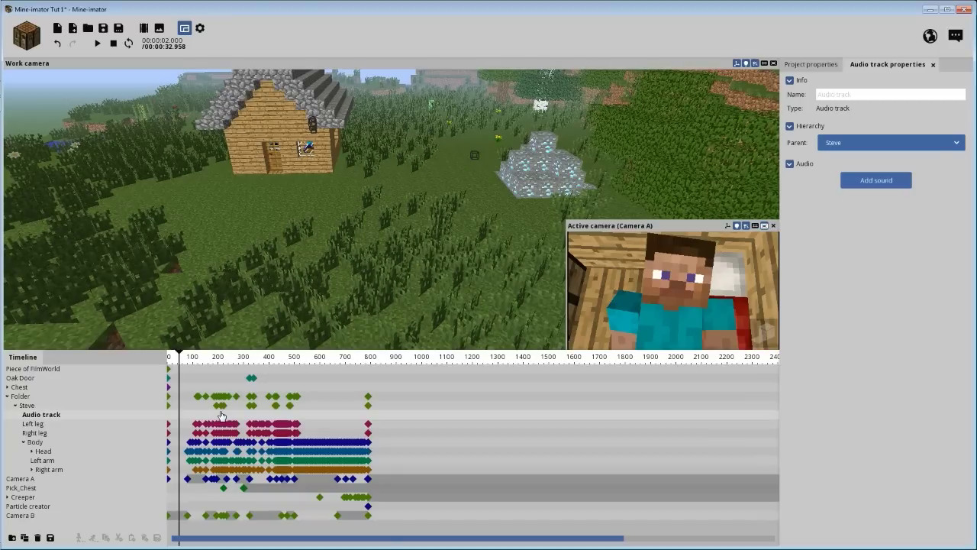
left_click(8, 396)
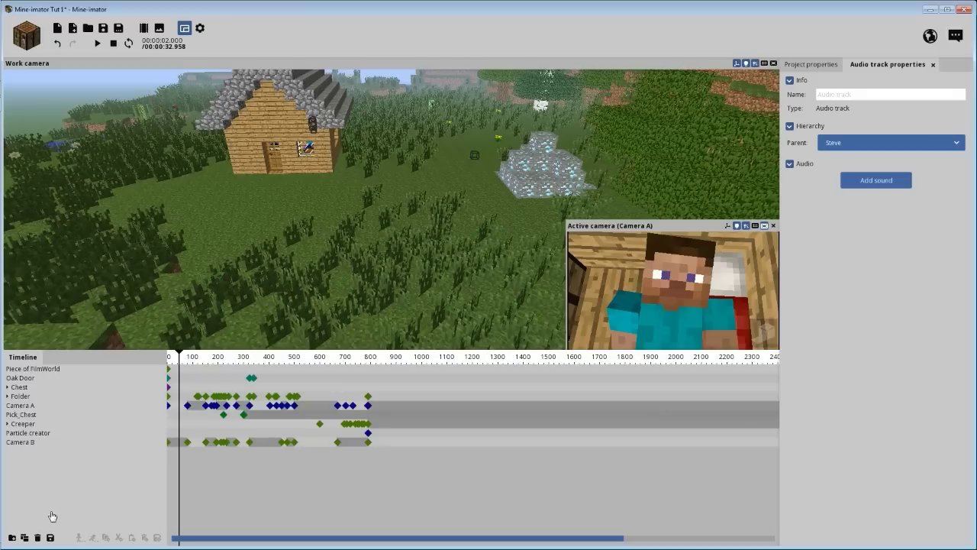
left_click(7, 397)
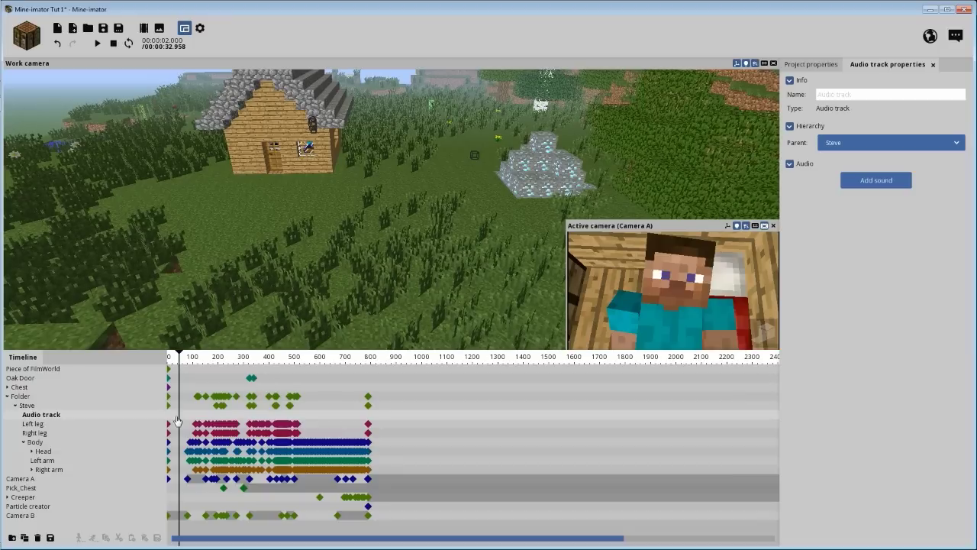
- Place a sound keyframe at frame 0 of the audio track
left_click(180, 419)
double_click(182, 419)
left_click(169, 417)
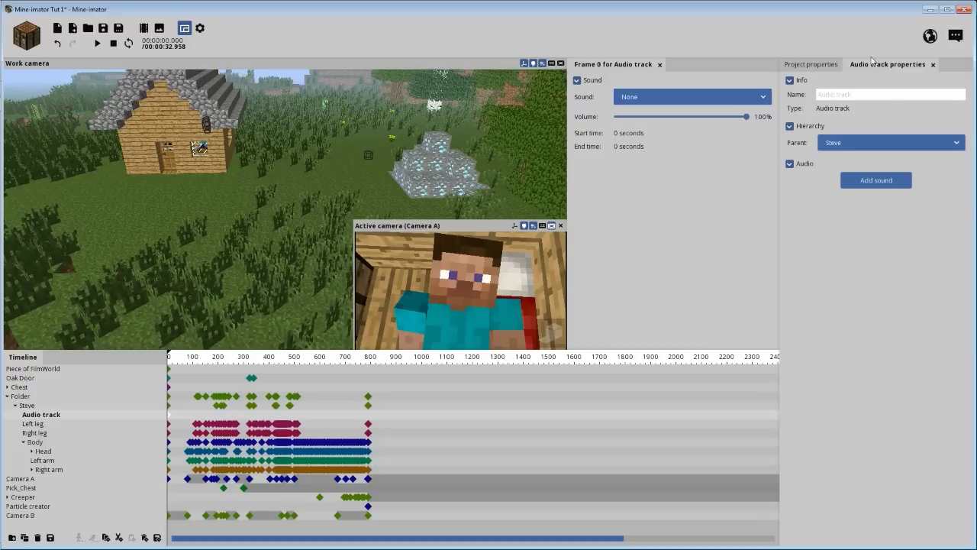
left_click(819, 67)
left_click(799, 92)
left_click(833, 267)
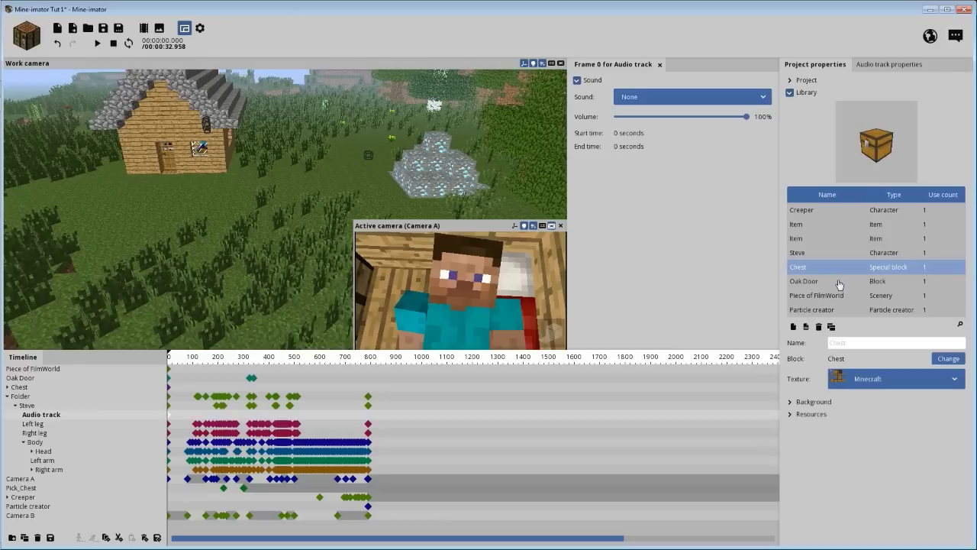
left_click(879, 67)
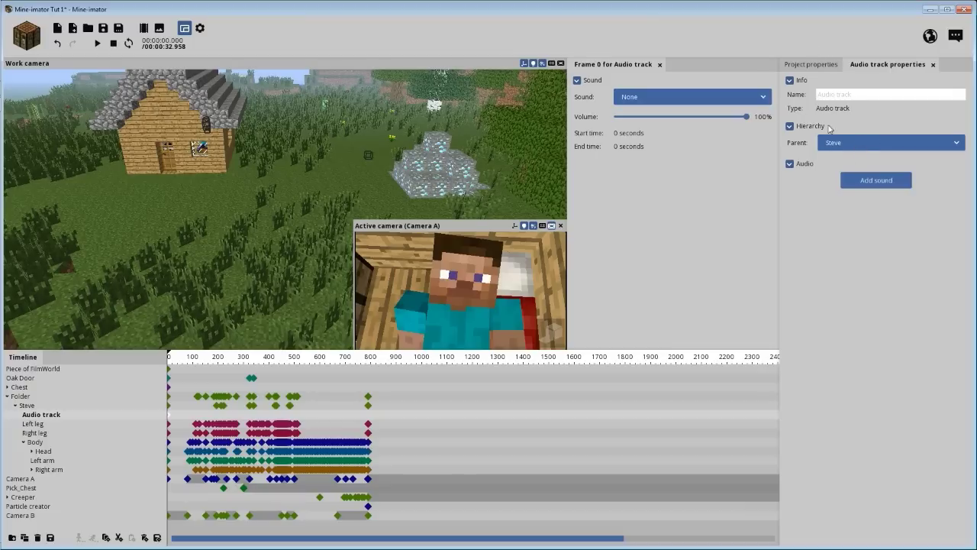
- Start adding a sound to the audio track and browse to the newsound folder inside the .minecraft resources folder
left_click(876, 183)
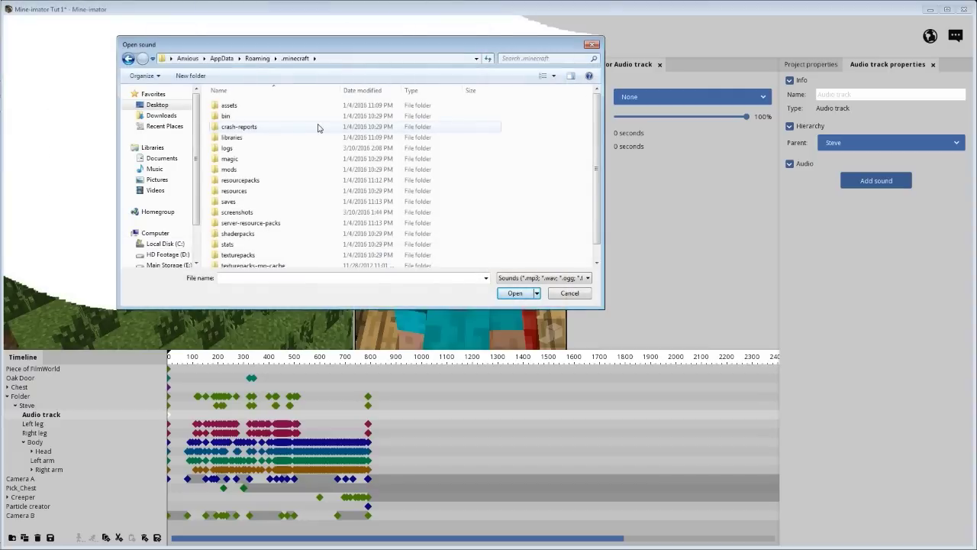
left_click_drag(281, 48, 362, 65)
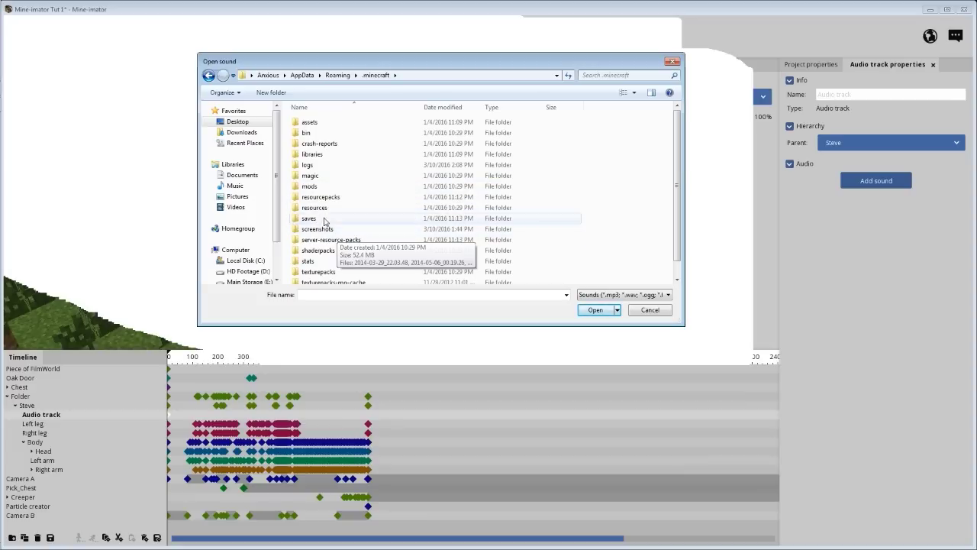
left_click(319, 208)
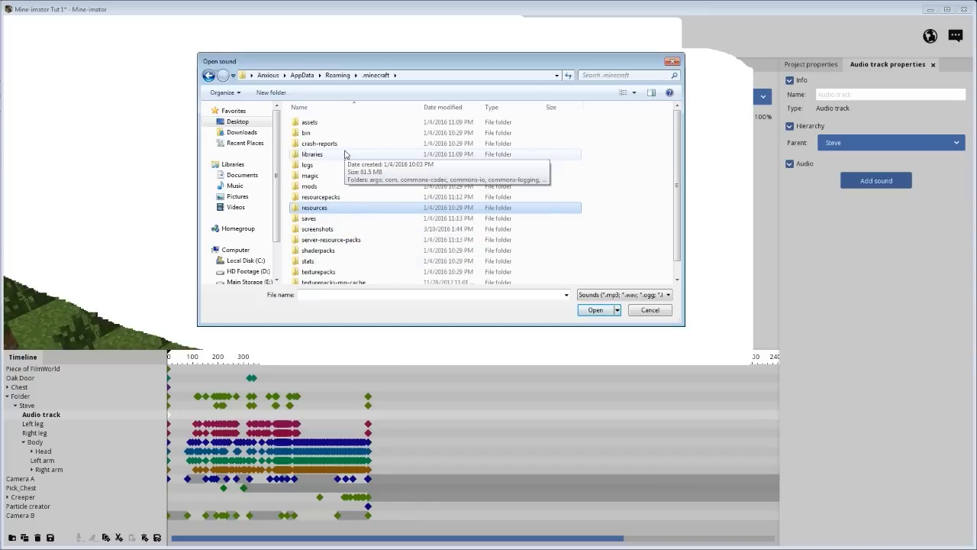
double_click(326, 211)
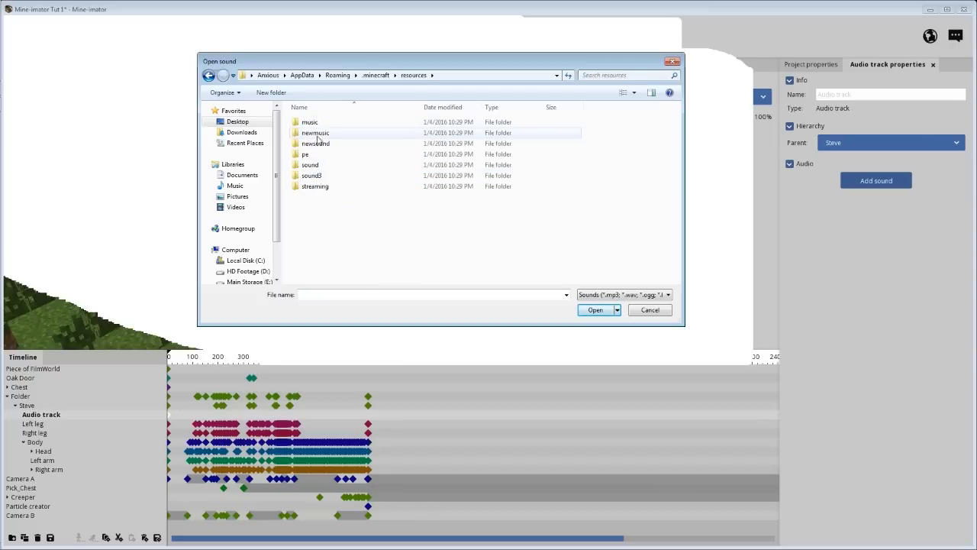
double_click(315, 133)
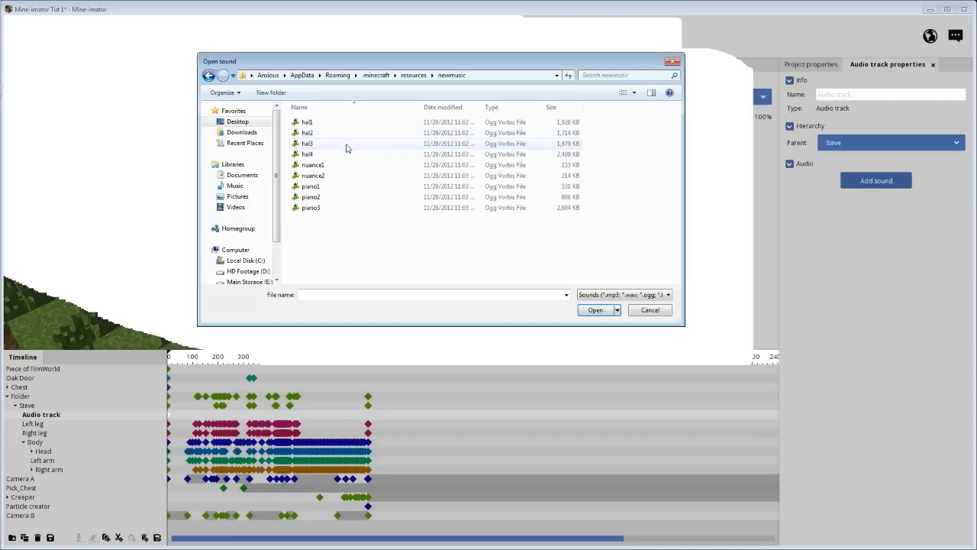
left_click(208, 75)
double_click(313, 143)
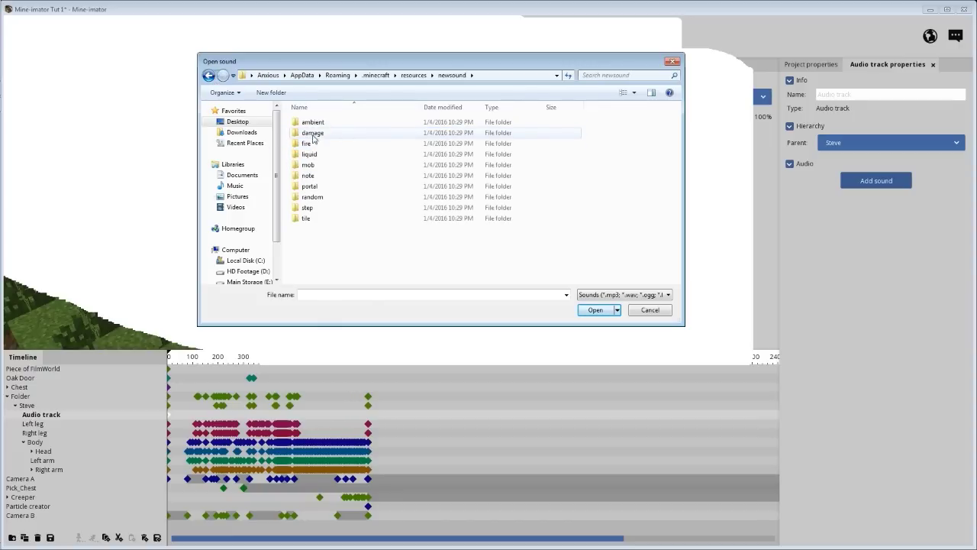
left_click(209, 75)
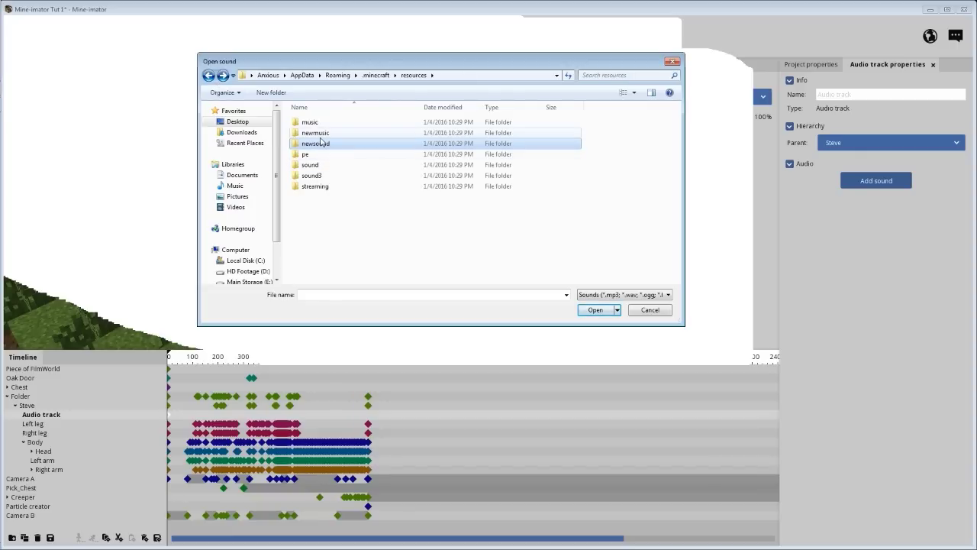
double_click(319, 144)
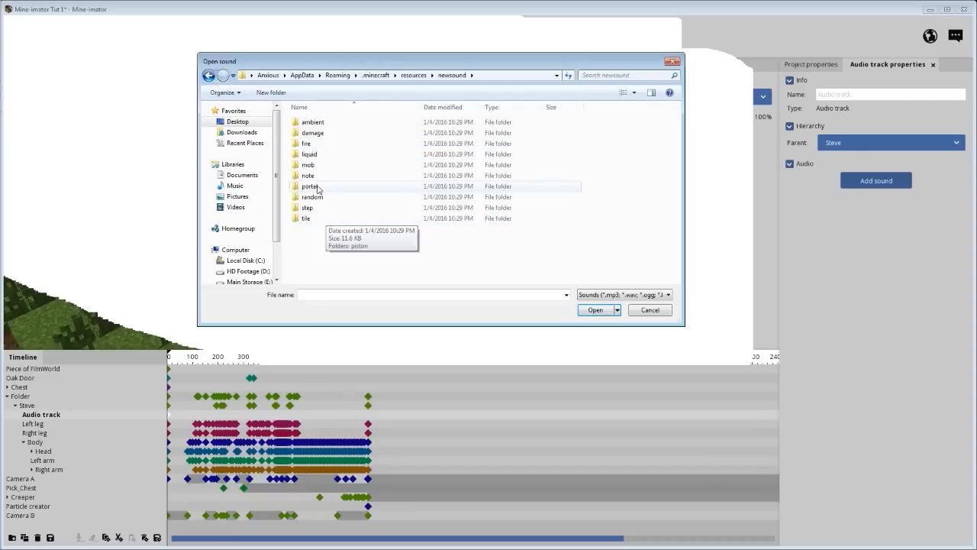
- Load the pigdeath sound from the mob folder into the audio track
double_click(308, 164)
scroll(372, 206, "down", 5)
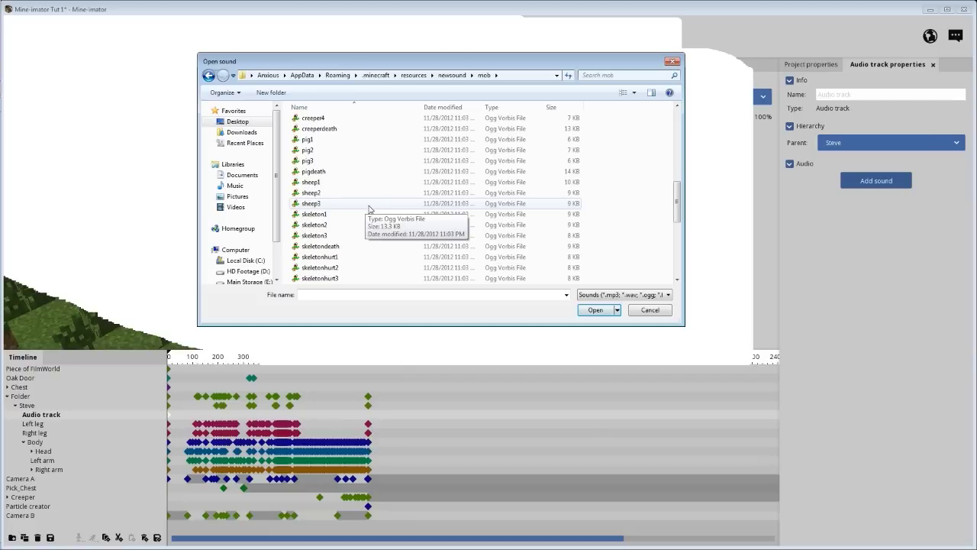
scroll(372, 211, "up", 2)
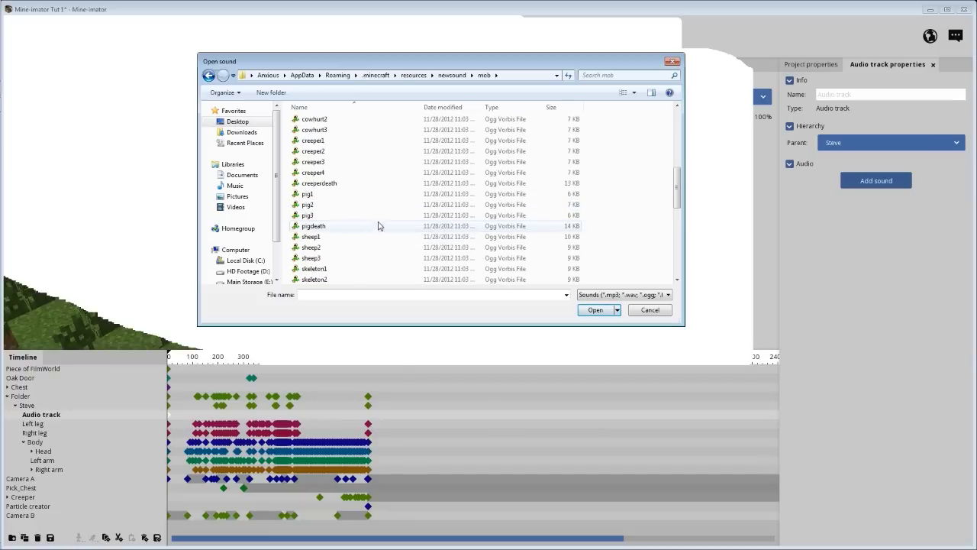
scroll(379, 226, "down", 1)
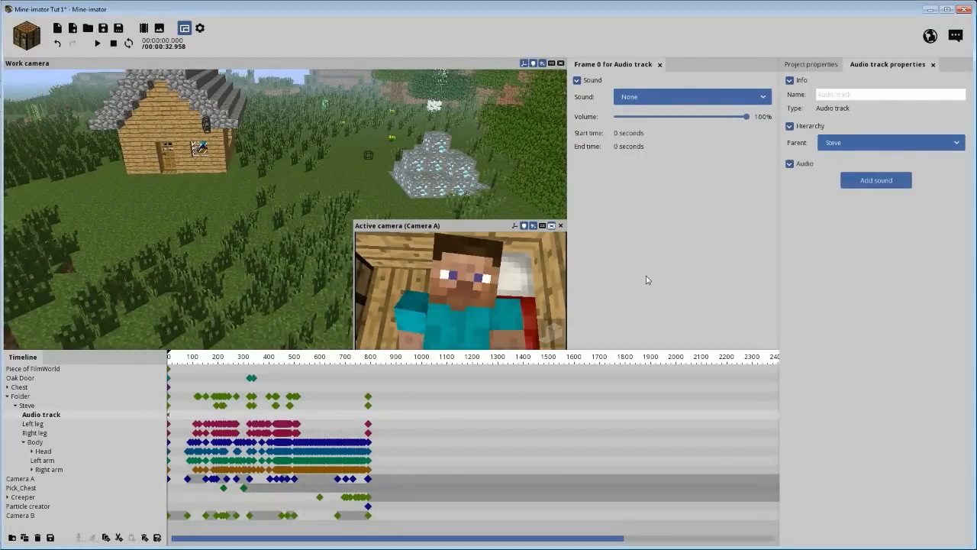
- Move the pigdeath sound on the audio track so that it starts at about frame 31, and deselect it
left_click(170, 415)
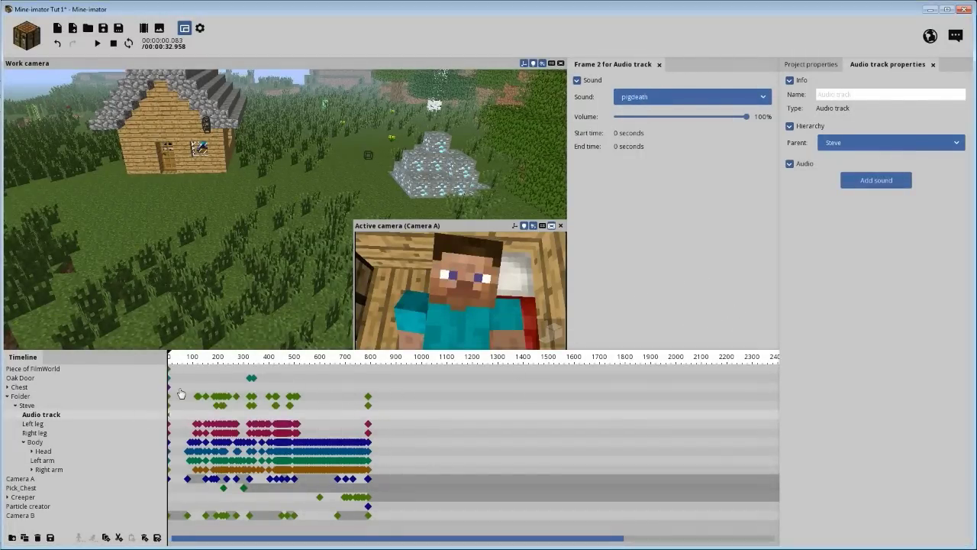
scroll(264, 419, "up", 3, "ctrl")
scroll(264, 420, "up", 2, "ctrl")
left_click_drag(276, 539, 183, 539)
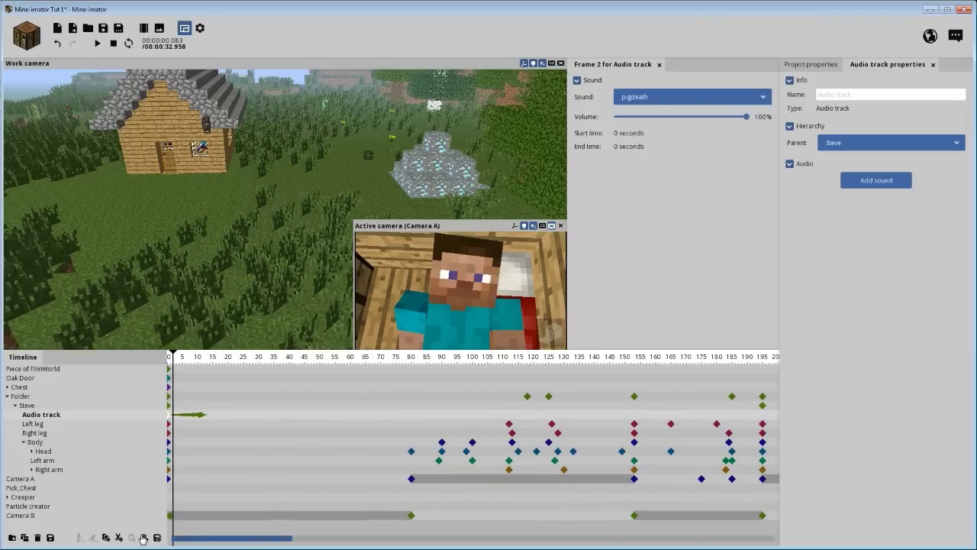
left_click_drag(193, 414, 287, 416)
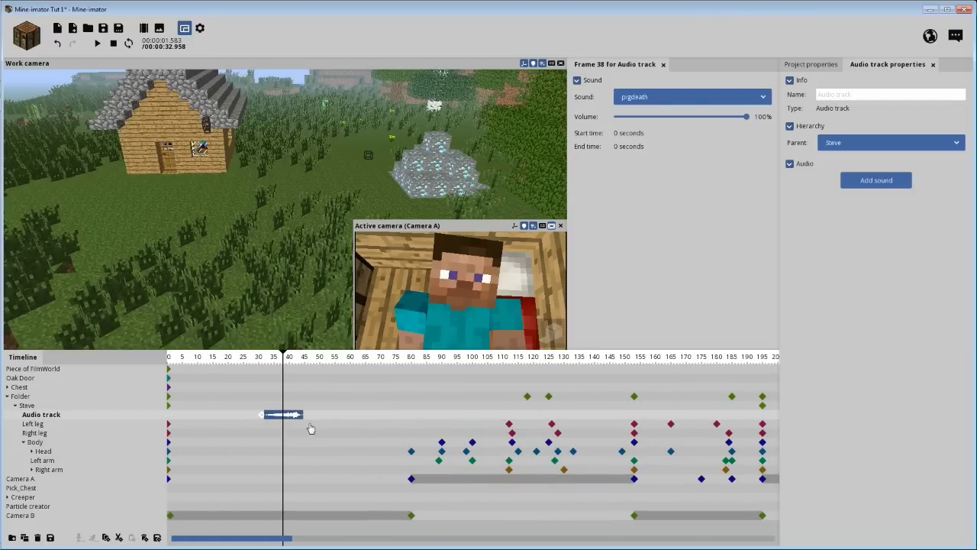
left_click_drag(284, 358, 252, 358)
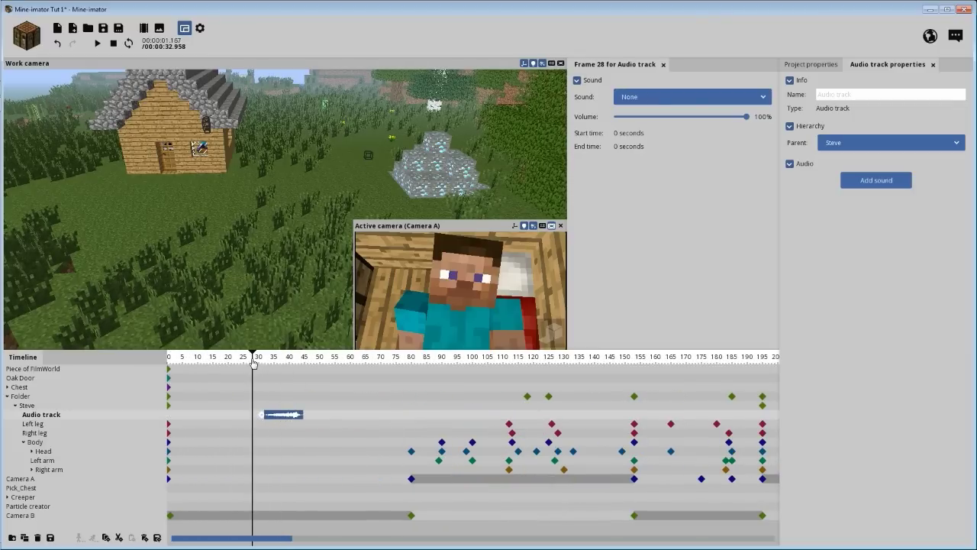
left_click(329, 424)
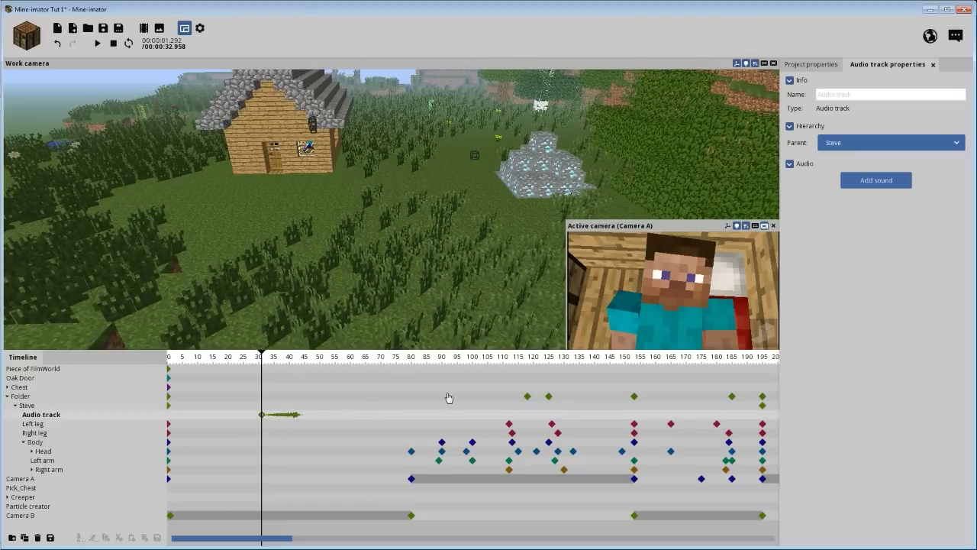
- Play back the pigdeath sound on the audio track from just before its keyframe at frame 31
left_click(262, 416)
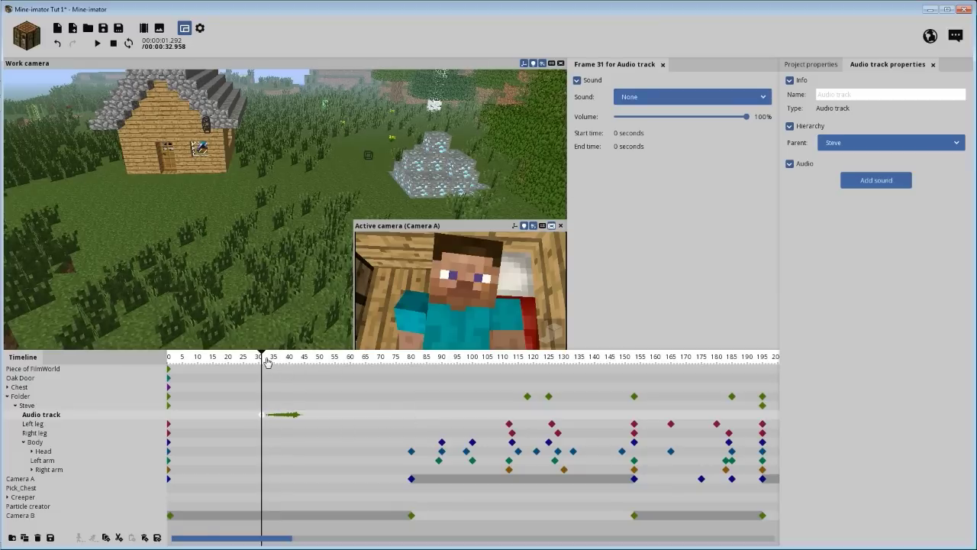
left_click_drag(266, 361, 258, 359)
key("space")
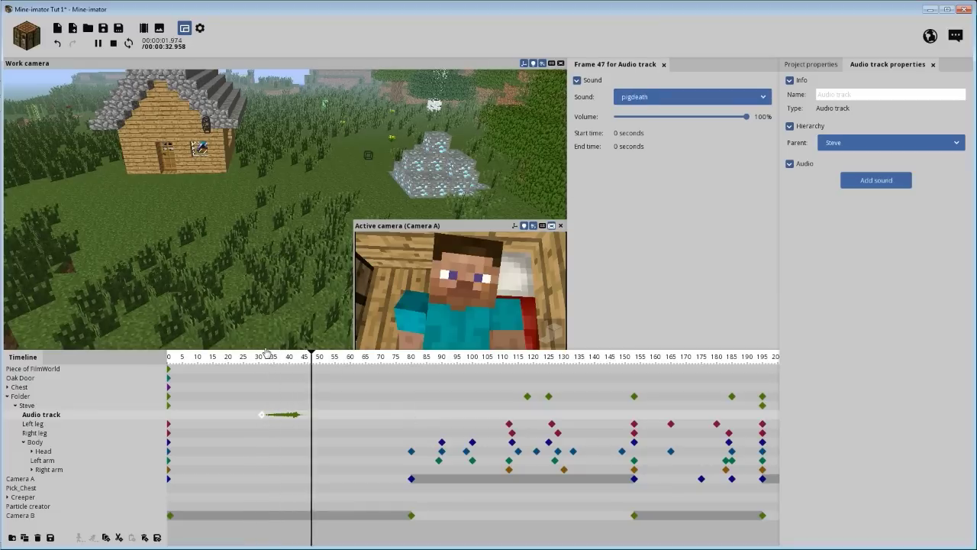
key("space")
left_click_drag(267, 362, 218, 366)
key("space")
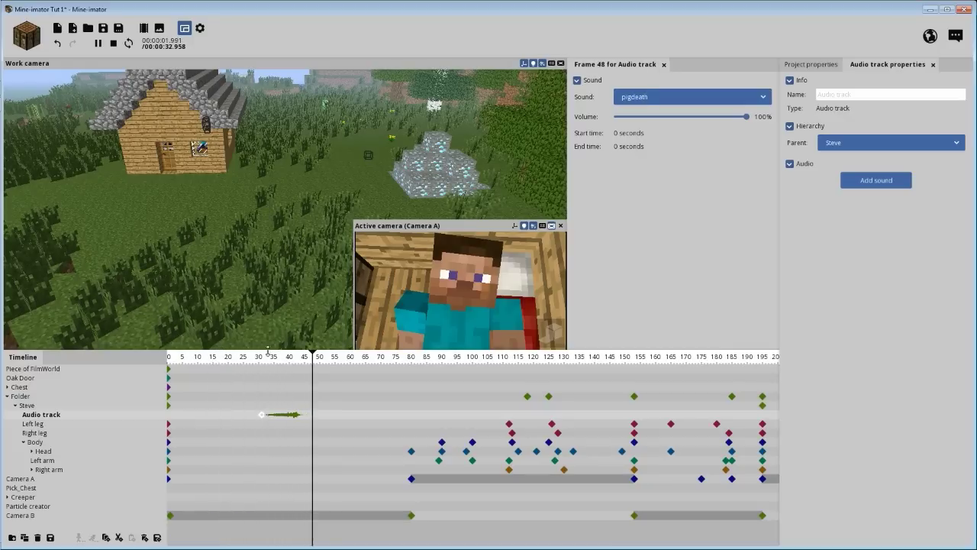
key("space")
left_click_drag(262, 364, 268, 364)
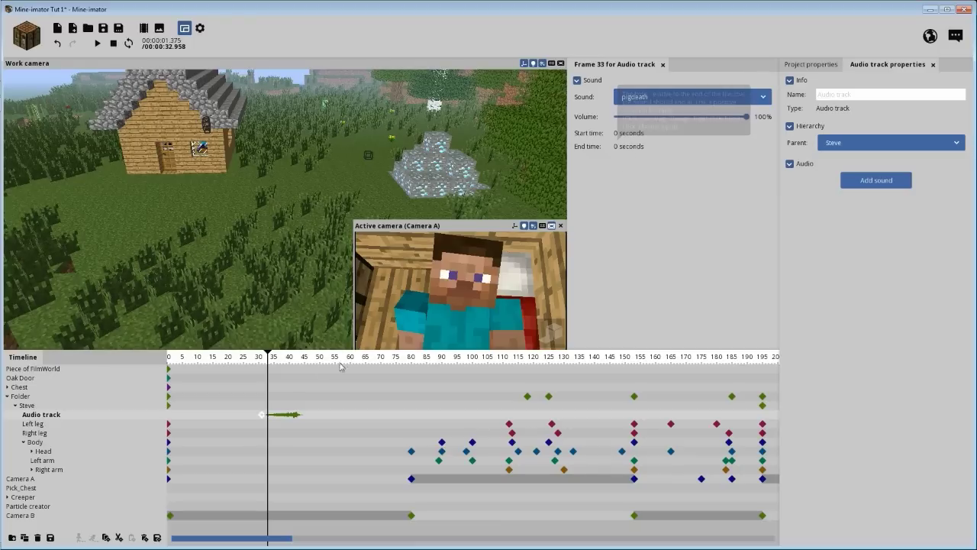
- Select the pigdeath sound and inspect its waveform up close, placing the playhead at frame 43
left_click(295, 416)
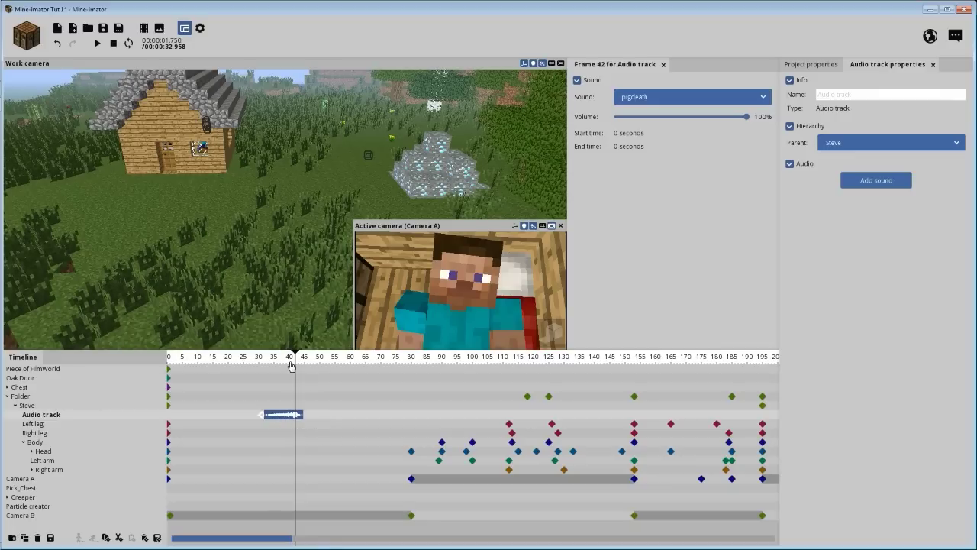
key("Left")
key("Left")
scroll(310, 423, "up", 5, "ctrl")
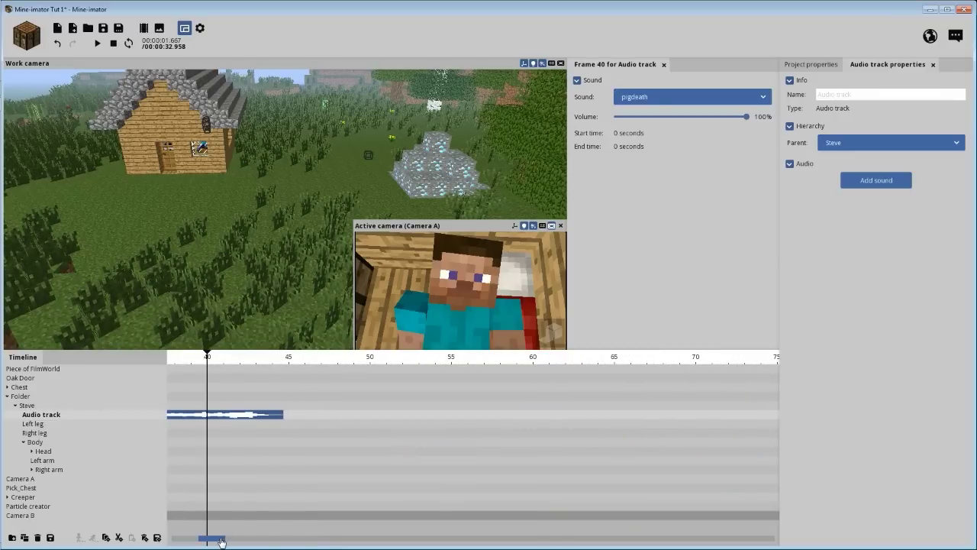
left_click_drag(219, 540, 211, 539)
left_click_drag(278, 359, 466, 350)
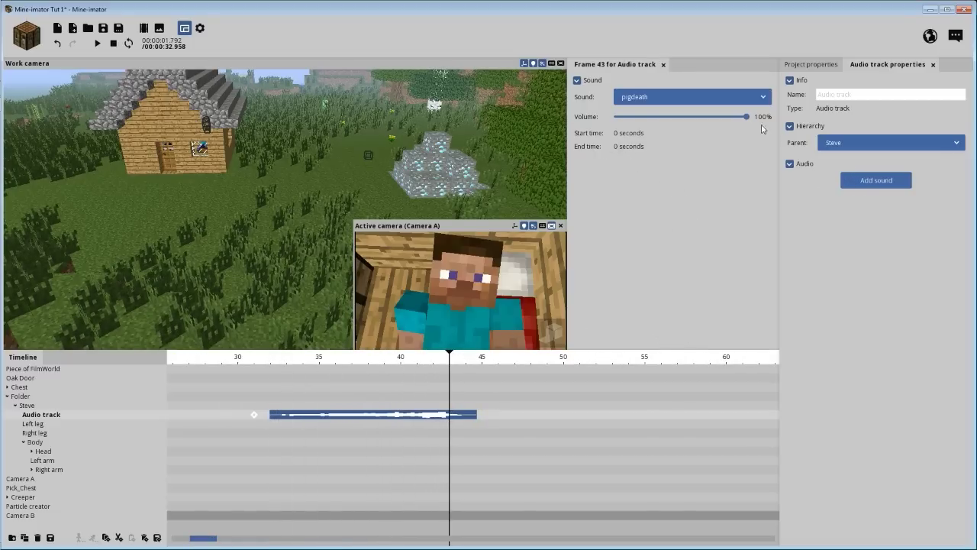
- Add the grass1 sound from the resources folder's sound/step subfolder to the audio track at frame 43
left_click(860, 183)
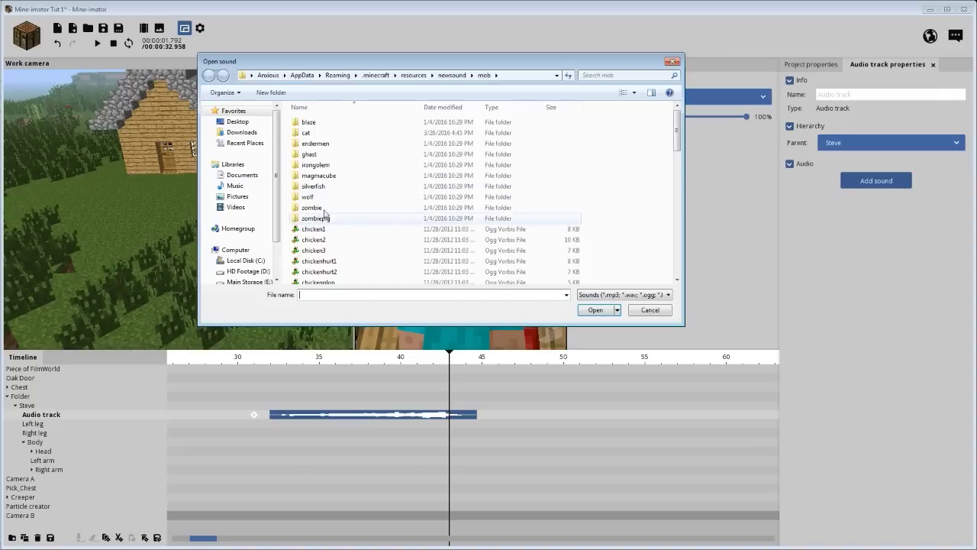
left_click(413, 75)
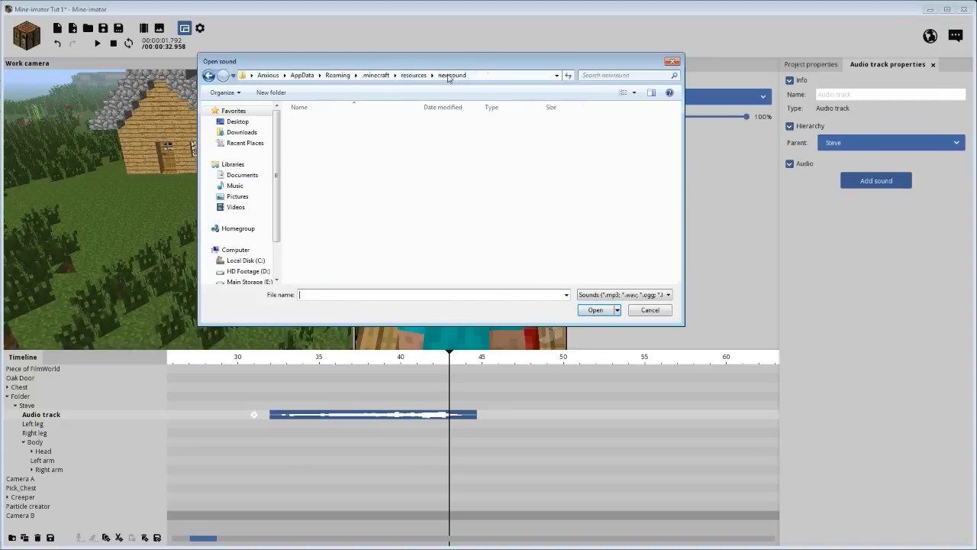
double_click(310, 164)
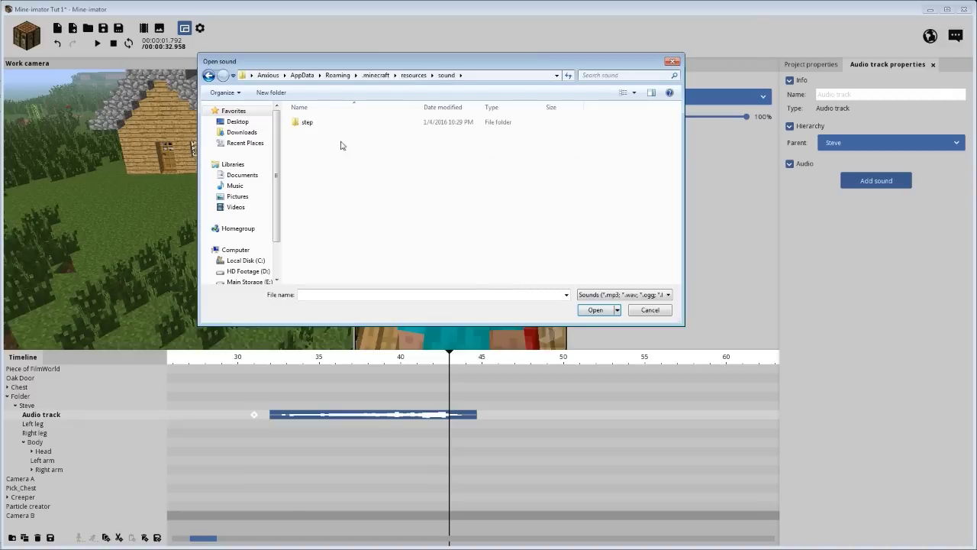
double_click(311, 122)
left_click(310, 123)
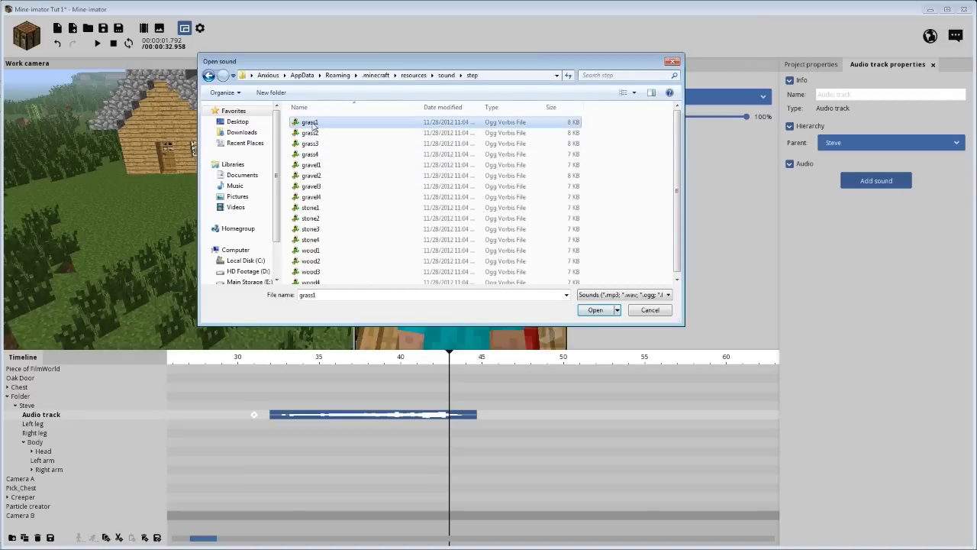
left_click(595, 310)
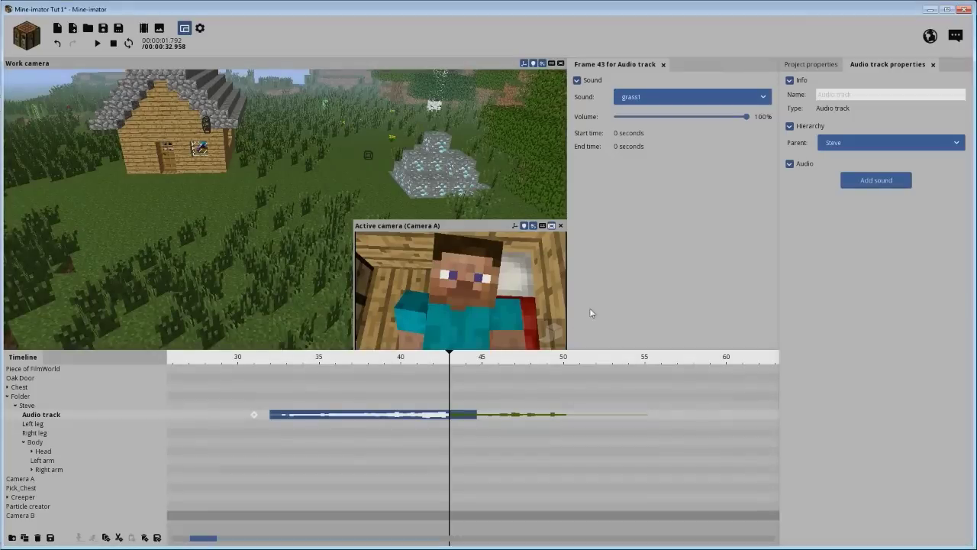
- Move the grass1 sound on the audio track so that it starts at frame 46, after the pigdeath sound
left_click(530, 414)
left_click(514, 415)
left_click(512, 416)
left_click_drag(512, 415, 565, 416)
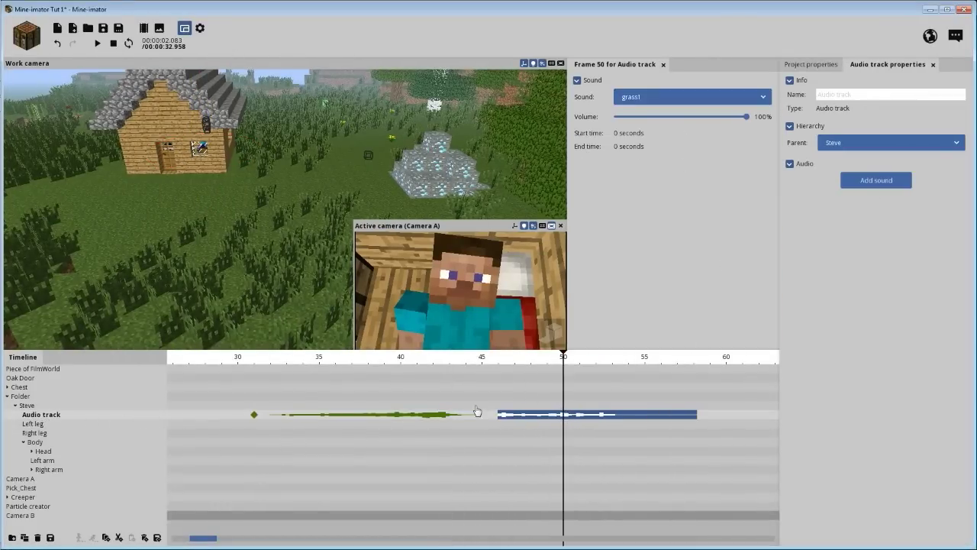
- Look through the sounds available for the grass1 keyframe and the project library, and return to the audio track's properties
left_click(729, 97)
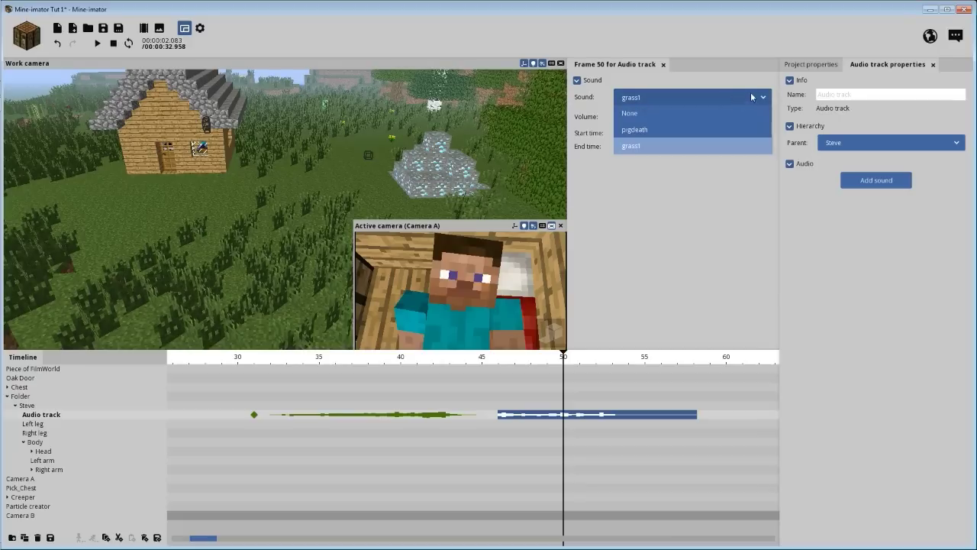
left_click(640, 98)
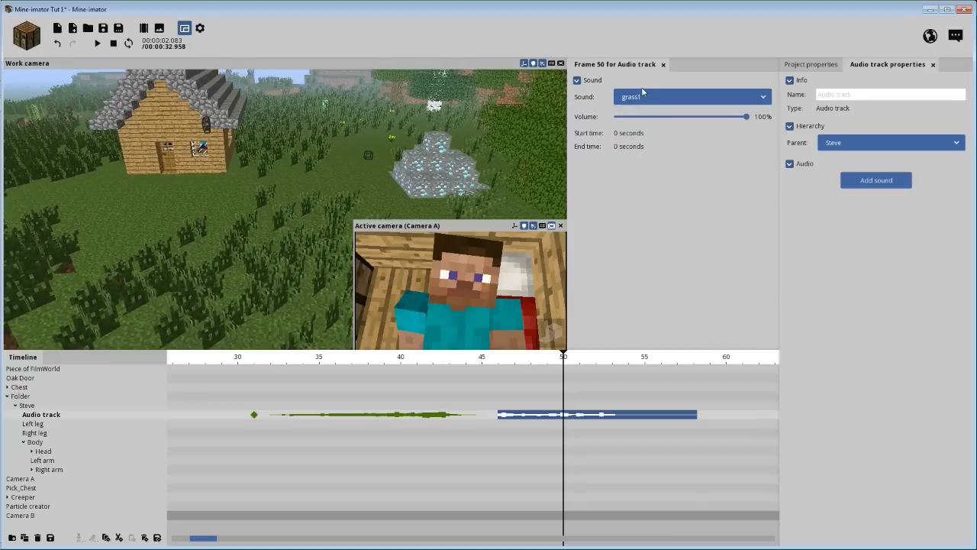
left_click(643, 97)
left_click(876, 217)
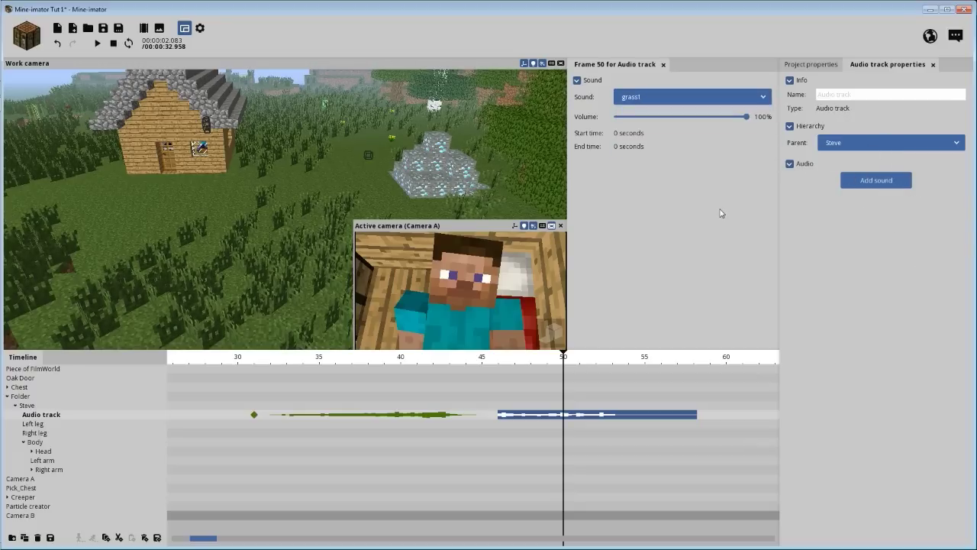
left_click(817, 66)
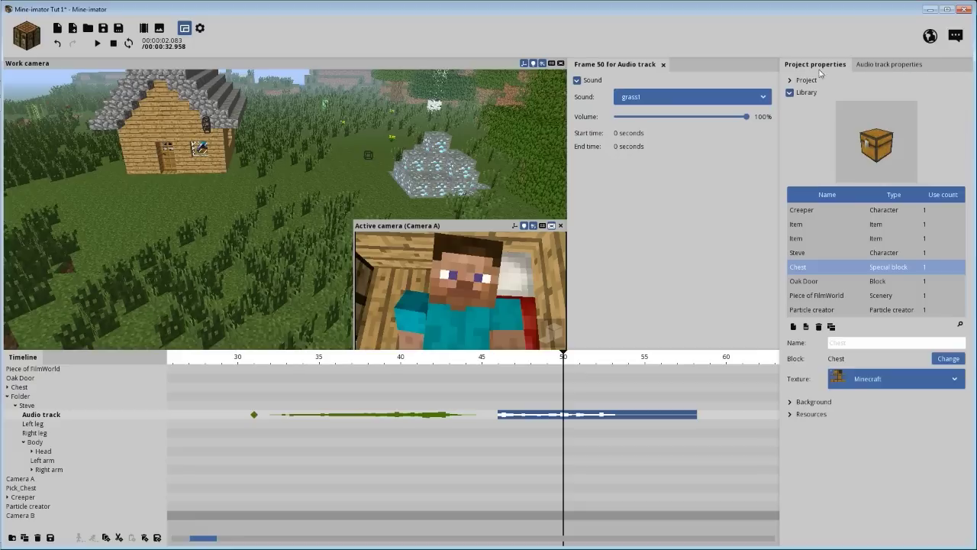
left_click(849, 273)
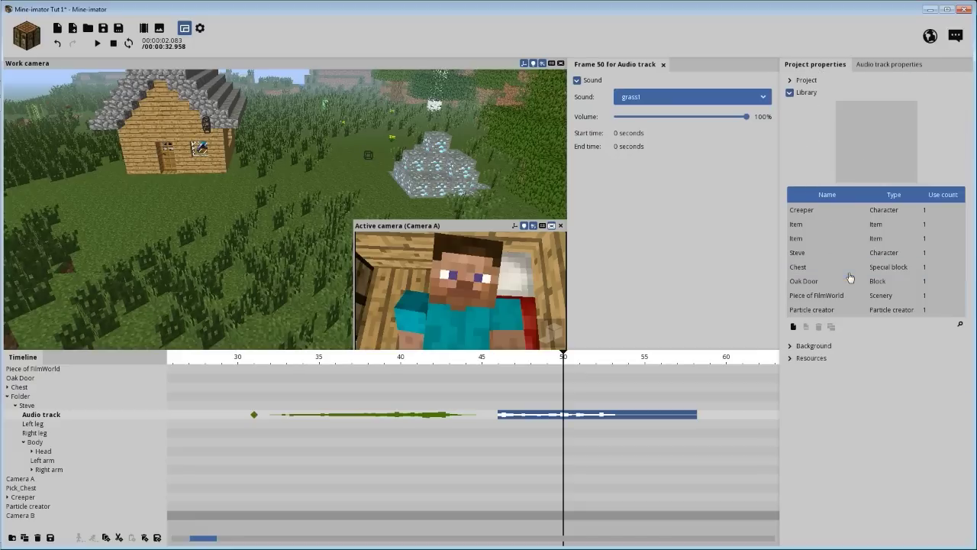
left_click(877, 66)
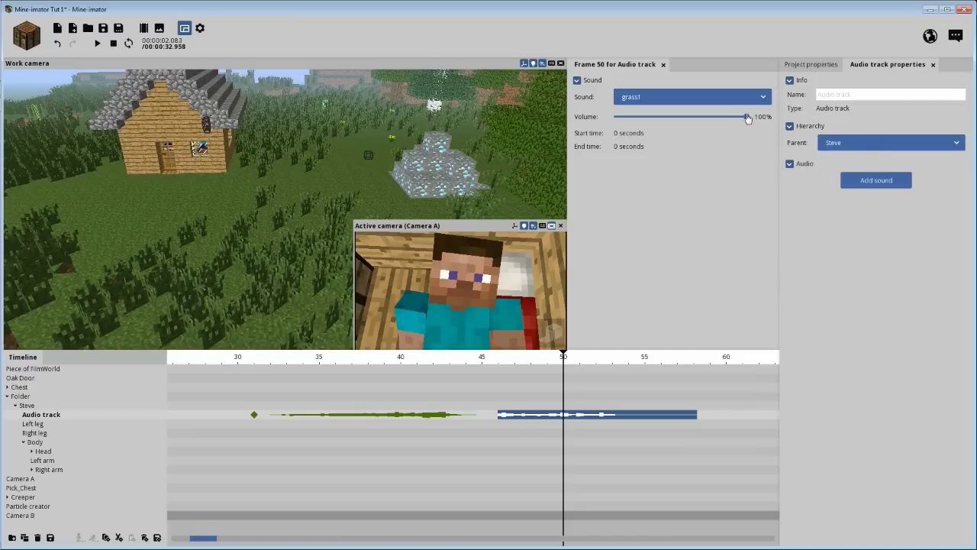
- Switch the second keyframe's sound to pigdeath and set it back to grass1
left_click(722, 98)
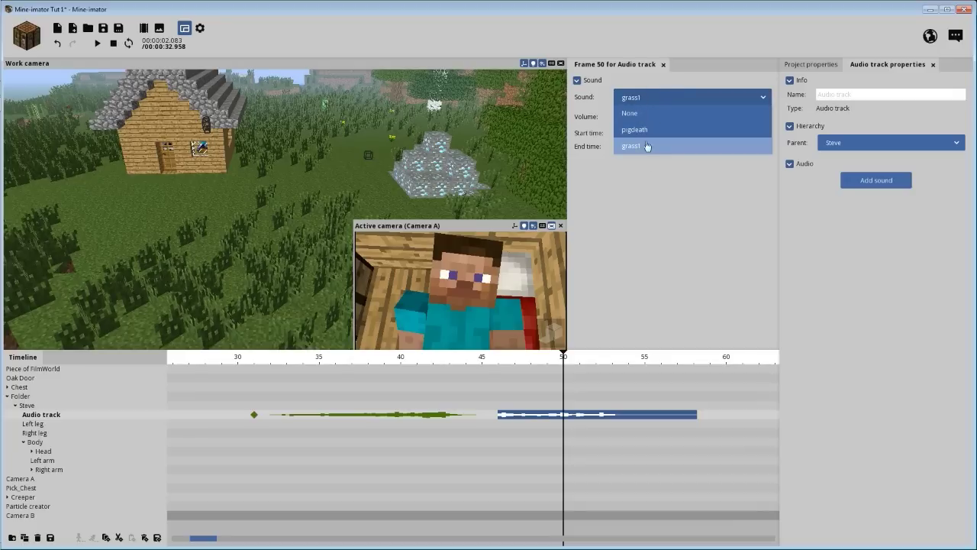
left_click(651, 130)
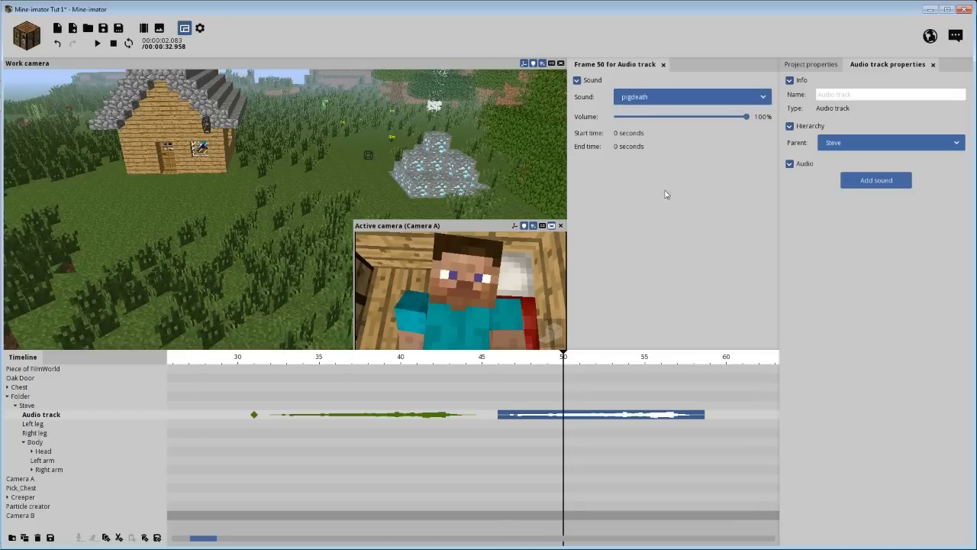
left_click(653, 97)
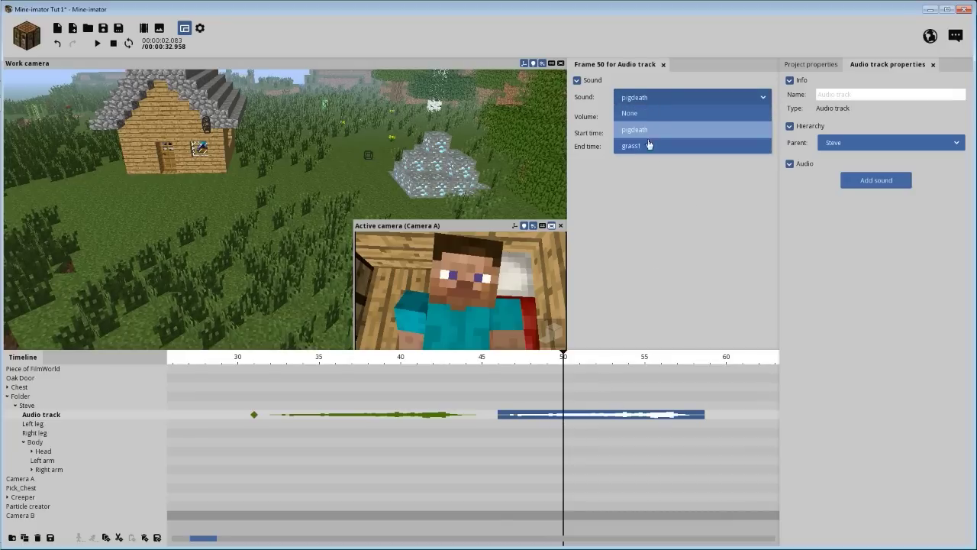
left_click(643, 147)
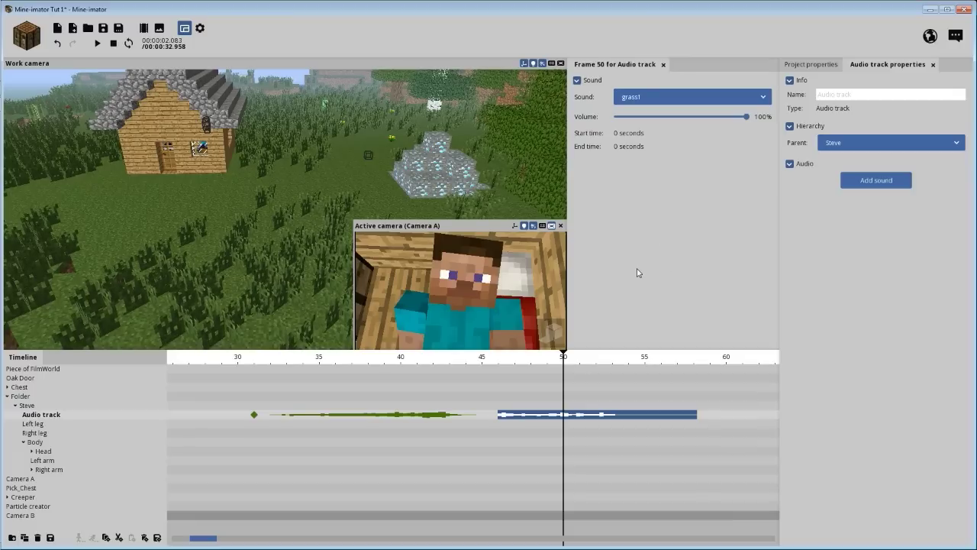
- Play back the audio track from frame 29 through the pigdeath sound and into grass1
key("space")
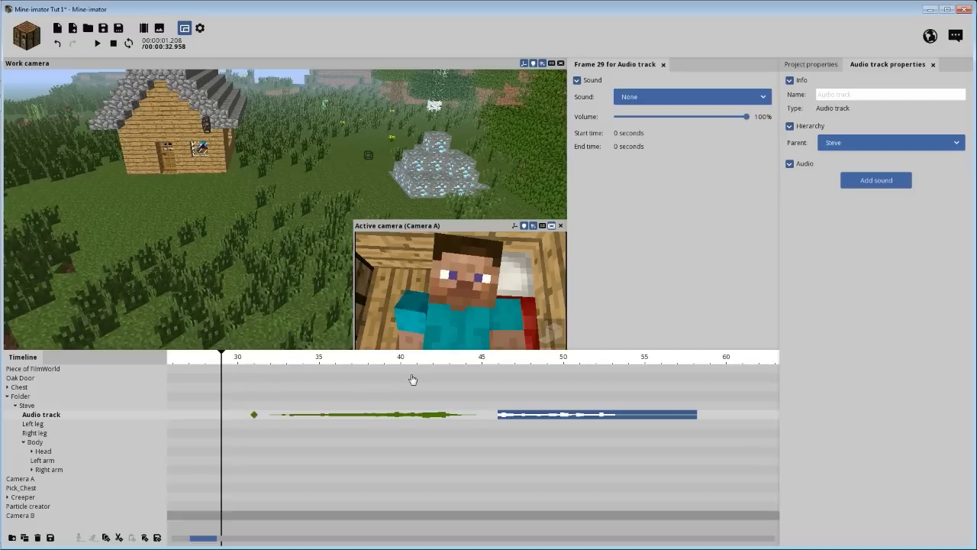
key("space")
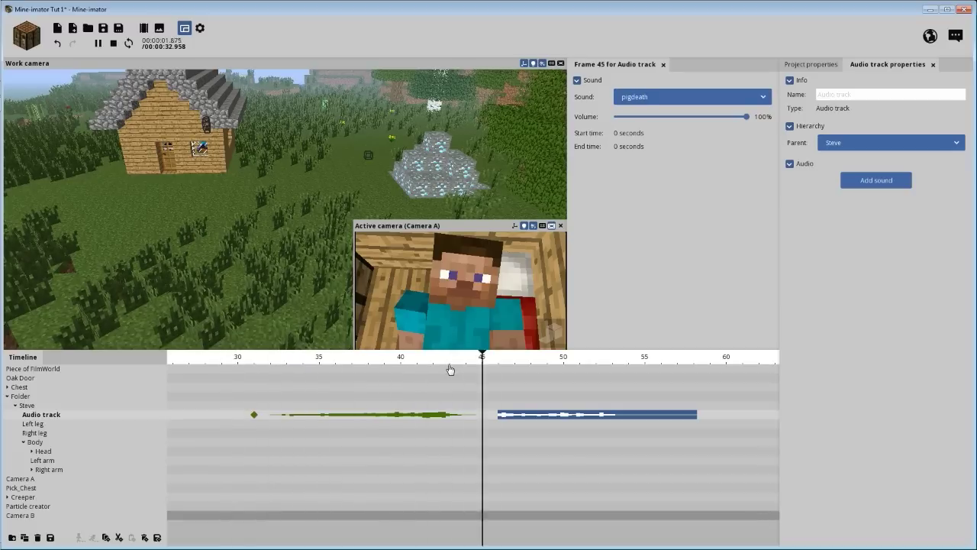
key("space")
- Move the grass1 sound so that it starts at frame 54, and play it back from frame 52
left_click_drag(535, 415, 665, 417)
left_click(597, 362)
key("space")
key("space")
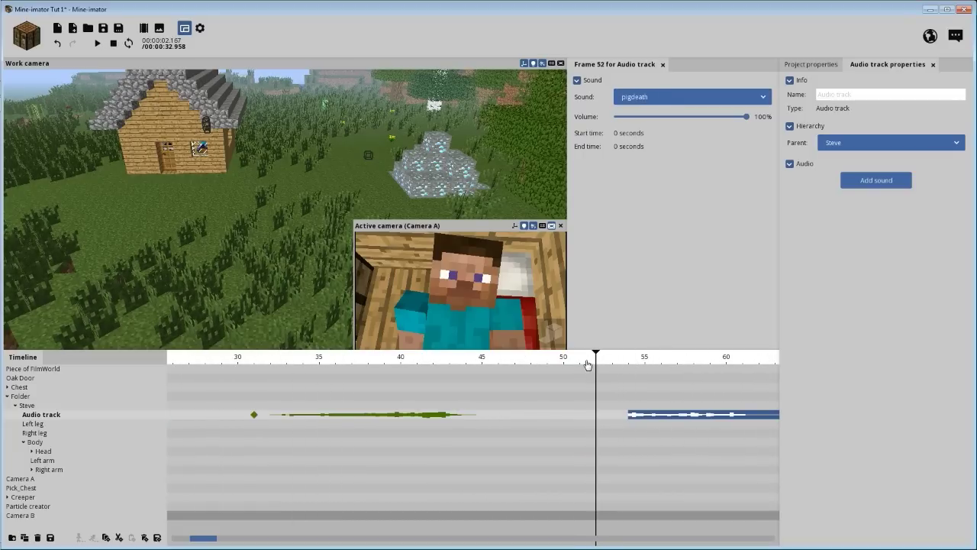
key("space")
key("space")
- Examine the grass1 sound's length on the timeline and play it back again from frame 57
scroll(565, 392, "down", 3)
scroll(586, 391, "down", 3)
left_click(427, 358)
scroll(443, 382, "up", 3)
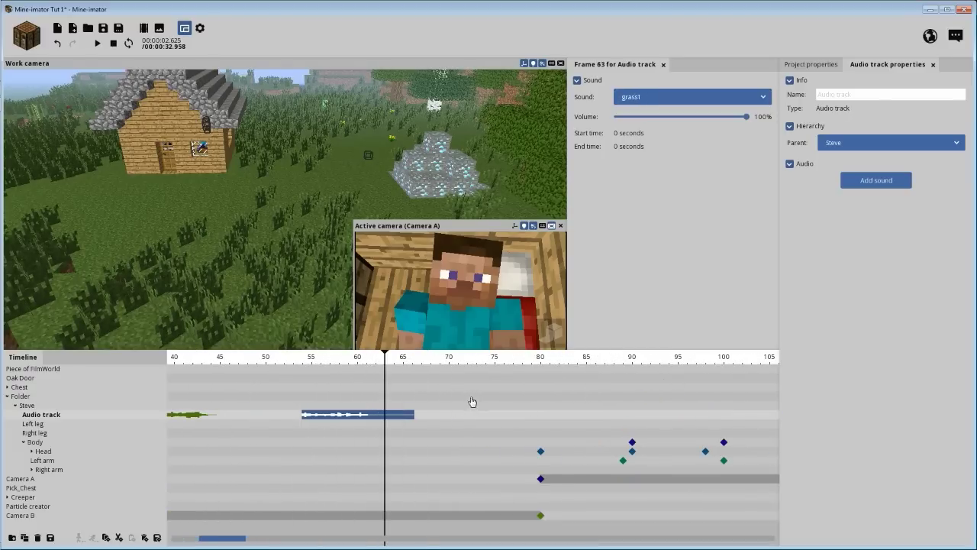
scroll(467, 410, "up", 2)
left_click(277, 358)
left_click_drag(279, 358, 229, 369)
key("space")
key("space")
key("space")
key("space")
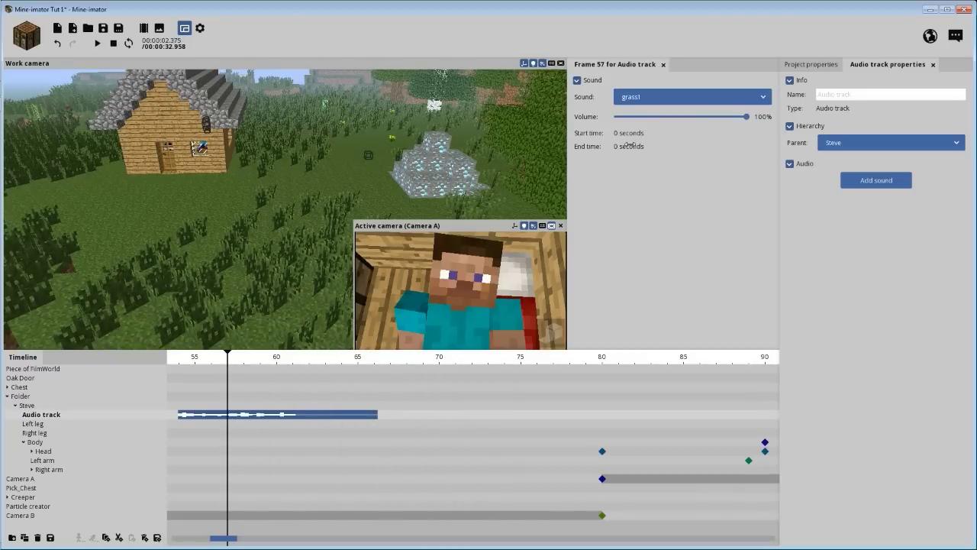
- Loop the grass1 sound by setting its end time to 0.79 seconds, play it back, and extend the end time to 0.91 seconds
left_click_drag(625, 147, 663, 152)
key("space")
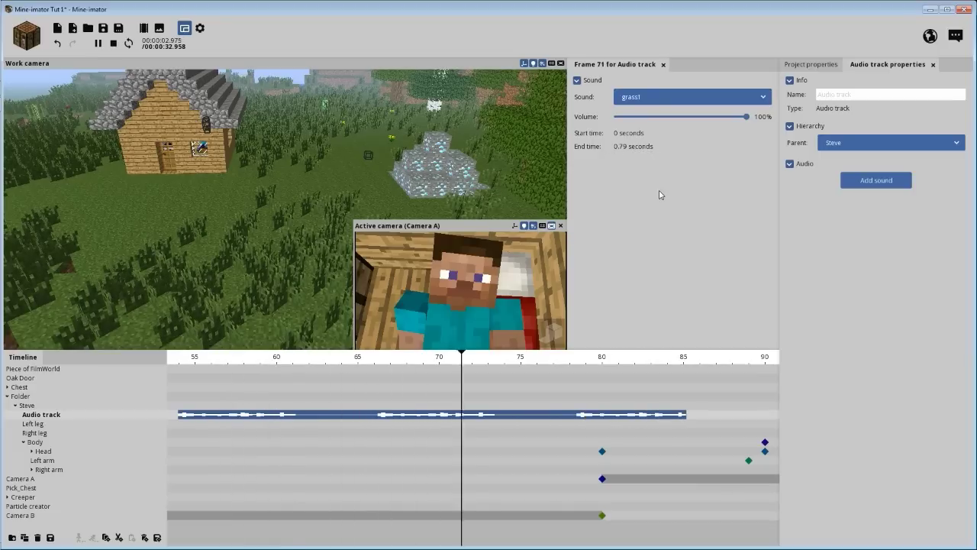
key("space")
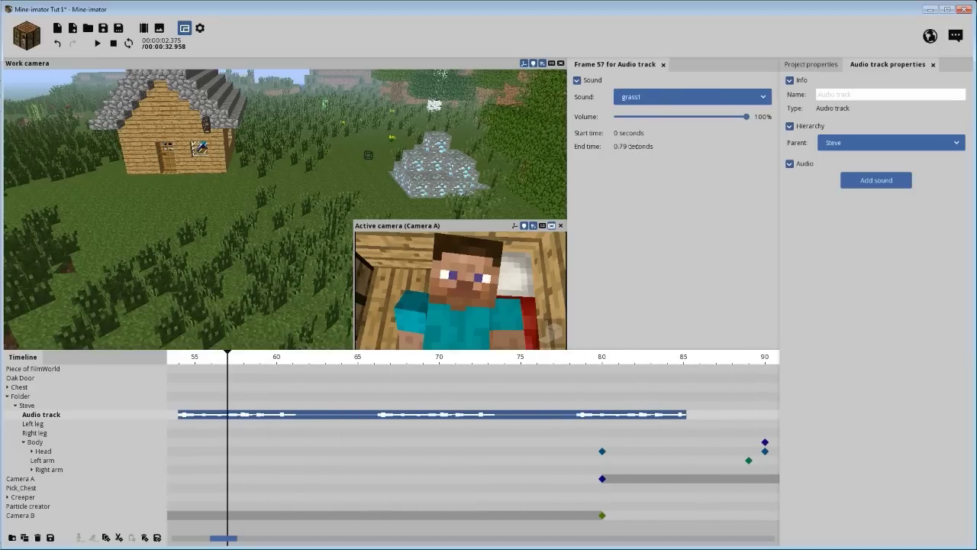
mouse_move(633, 146)
left_mouse_down()
mouse_move(589, 149)
mouse_move(649, 151)
mouse_move(639, 151)
left_mouse_up()
- Try to add another grass1 sound from the step folder at frame 67 of the audio track
left_click(388, 357)
scroll(388, 366, "down", 2)
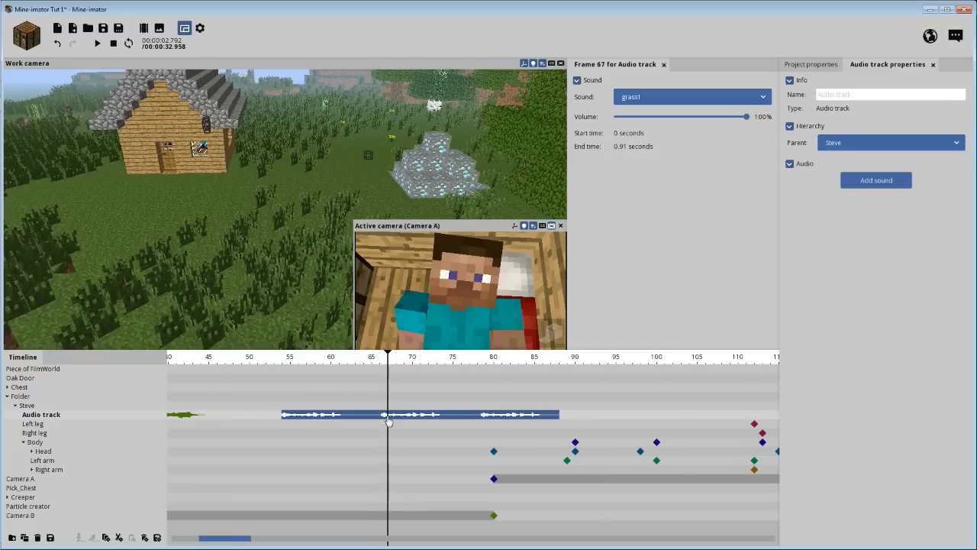
left_click(877, 180)
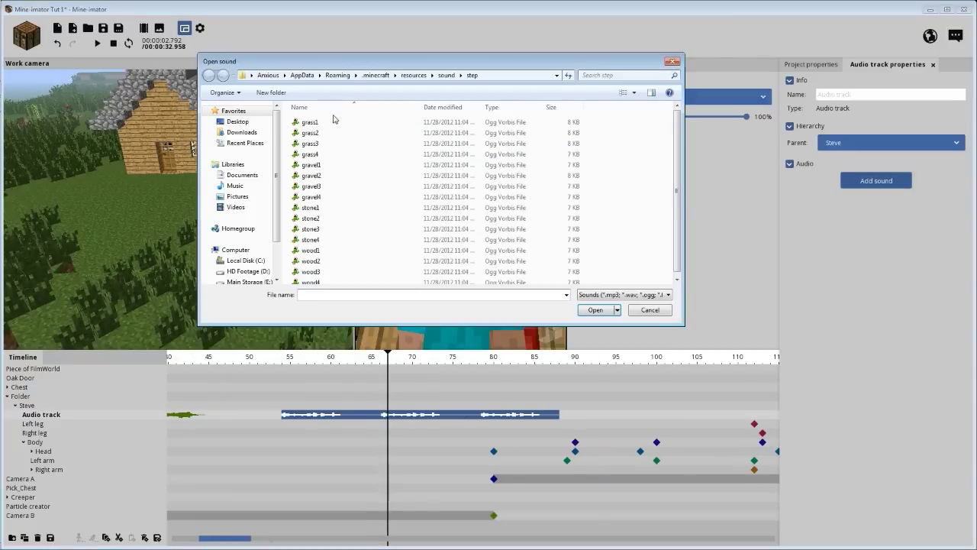
left_click(309, 122)
left_click(596, 309)
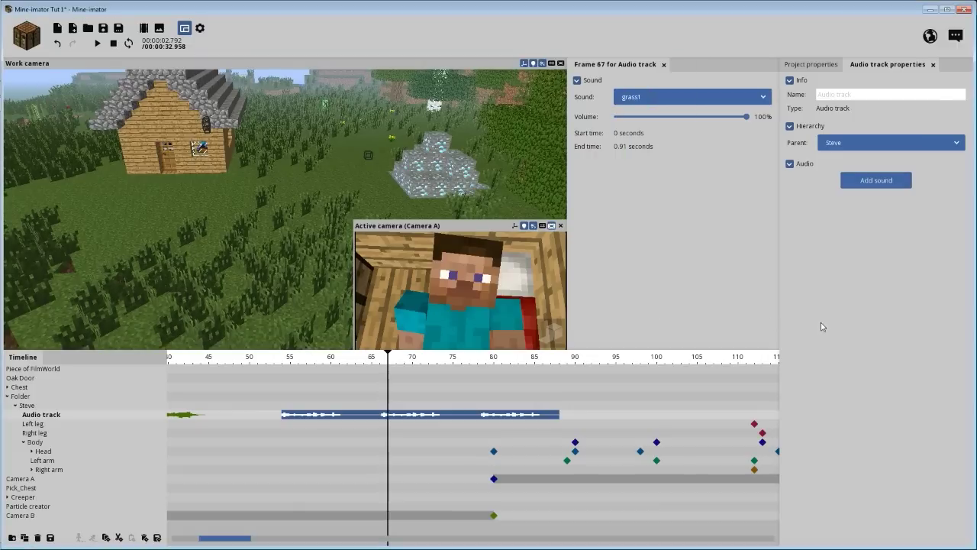
- Extend the looped grass1 sound's end time to 1.91 seconds and play it back from frame 53
left_click_drag(359, 361, 278, 370)
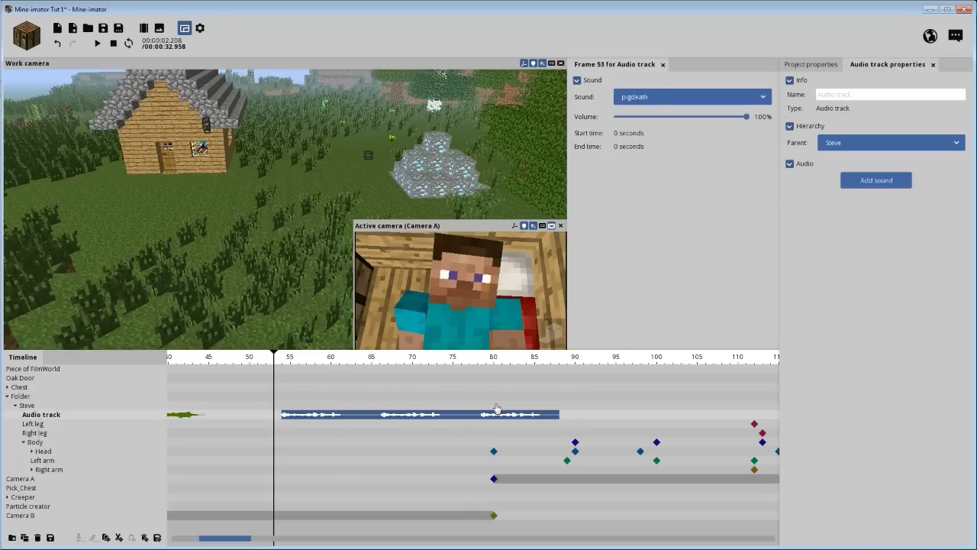
left_click_drag(630, 146, 674, 147)
key("space")
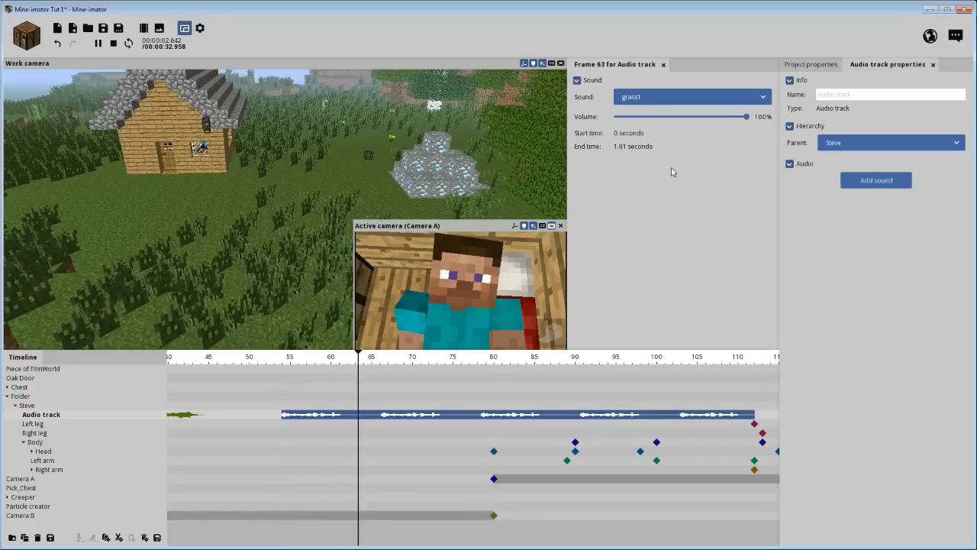
- Stop playback, try grass1 end times of -0.02 and 0.37 seconds, and reset the end time to 0 seconds
key("space")
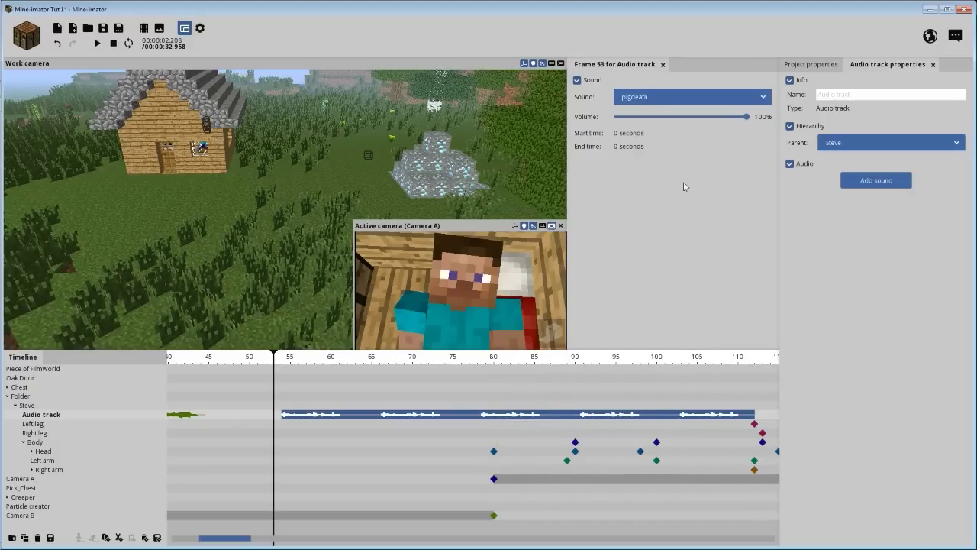
left_click_drag(626, 146, 657, 146)
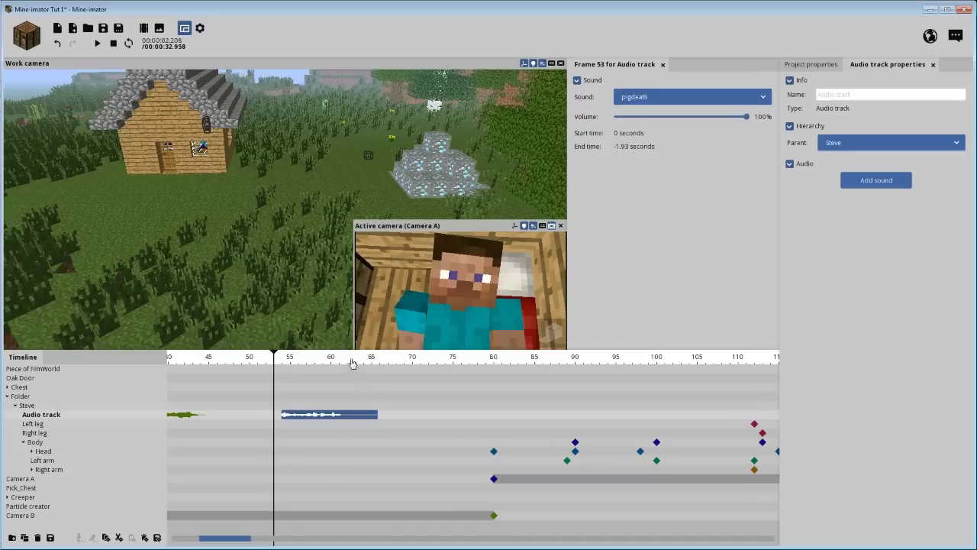
left_click_drag(283, 362, 306, 365)
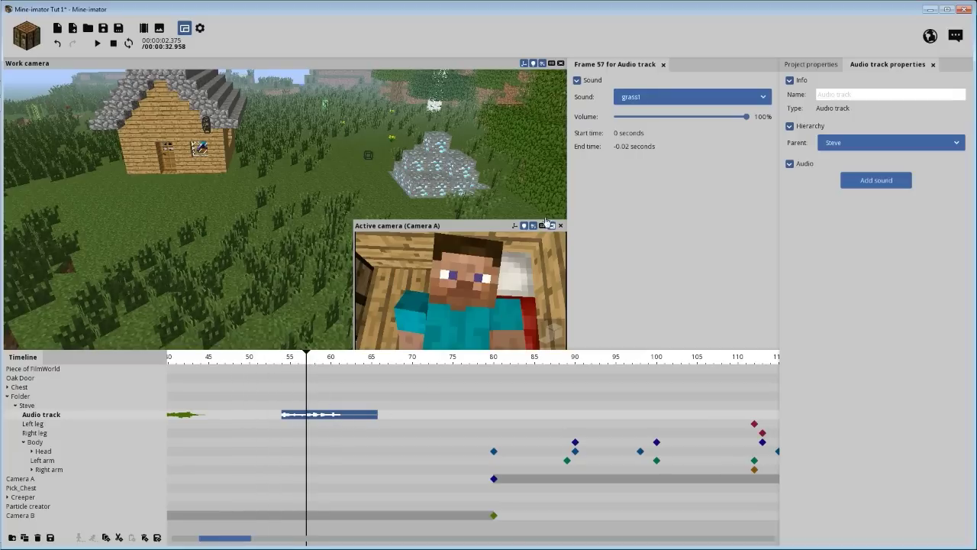
left_click_drag(634, 146, 629, 207)
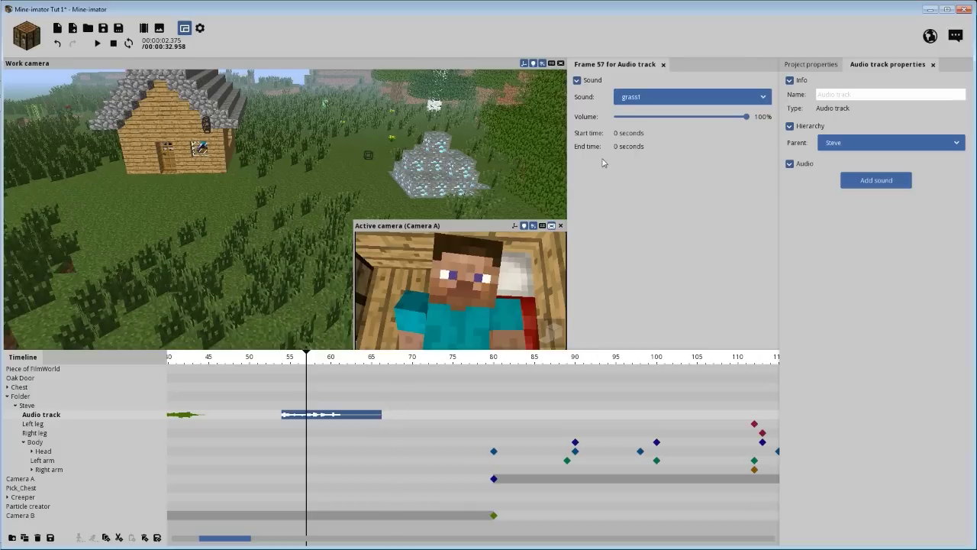
left_click_drag(623, 145, 632, 162)
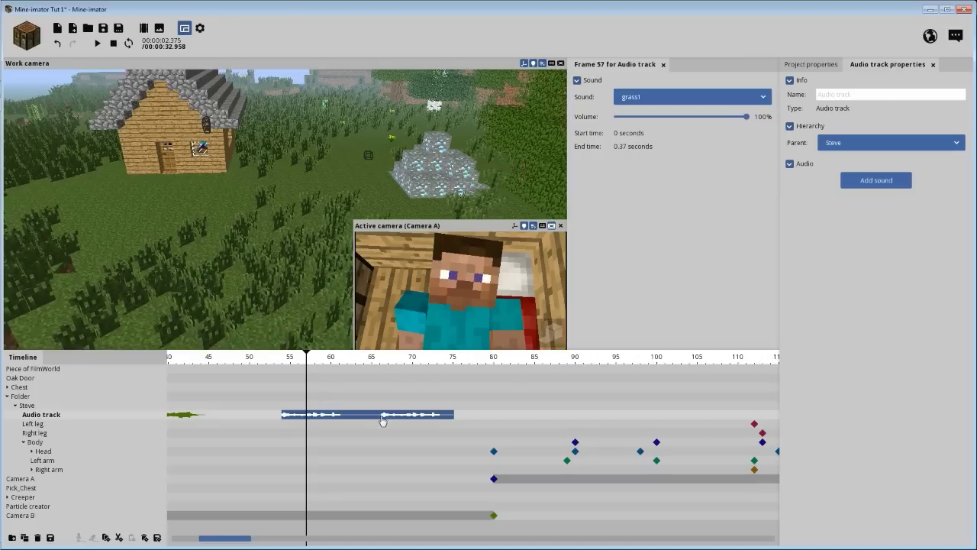
right_click(633, 146)
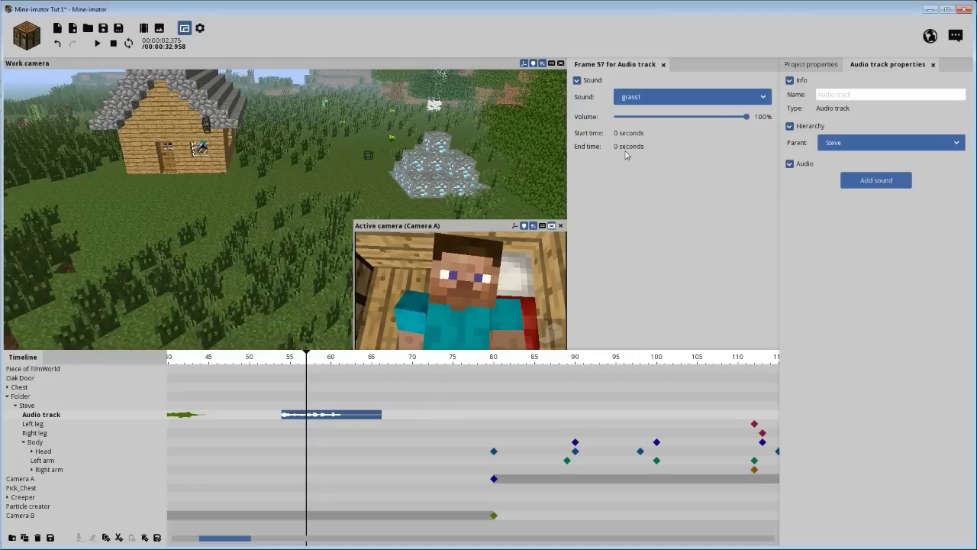
- Shorten the grass1 sound by setting its end time to -0.15 seconds and play it back from frame 48
left_click_drag(627, 146, 620, 146)
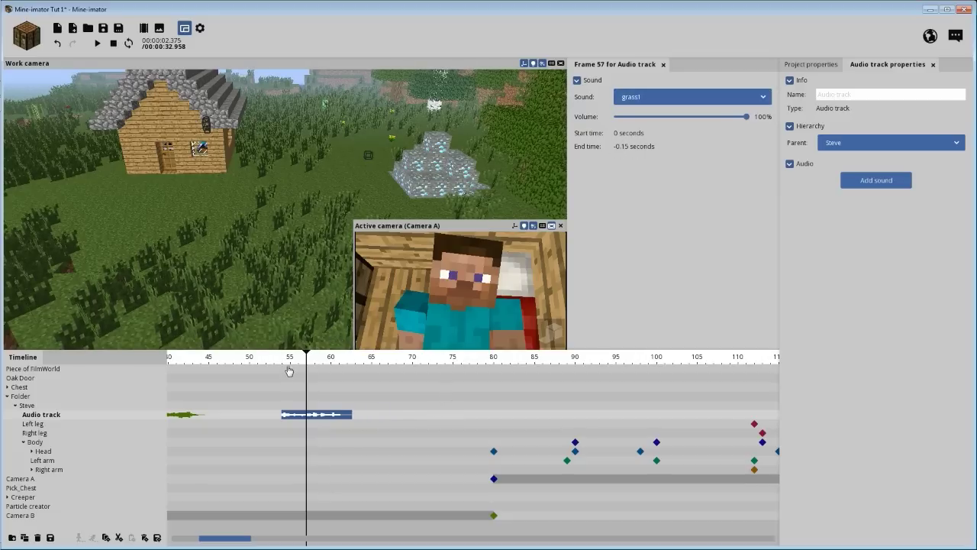
left_click_drag(290, 361, 235, 361)
key("space")
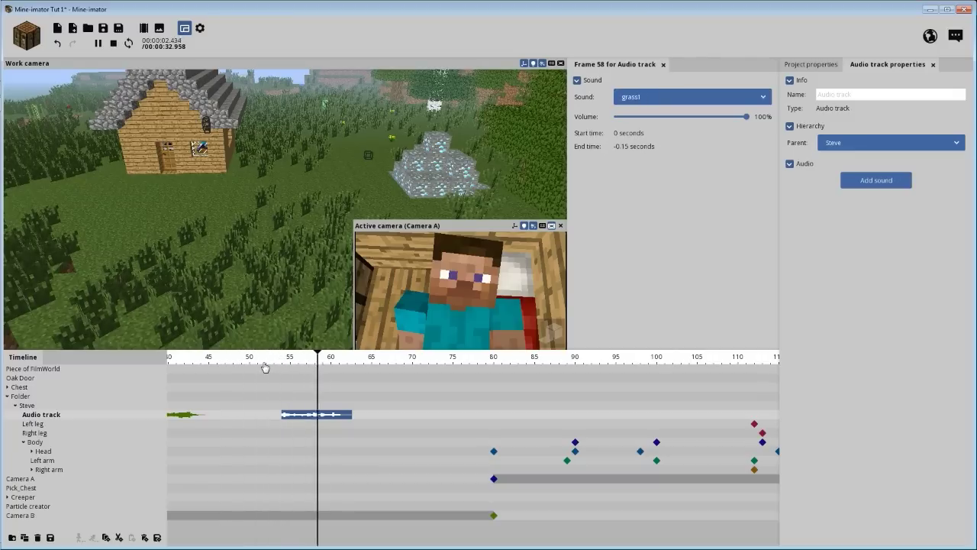
key("space")
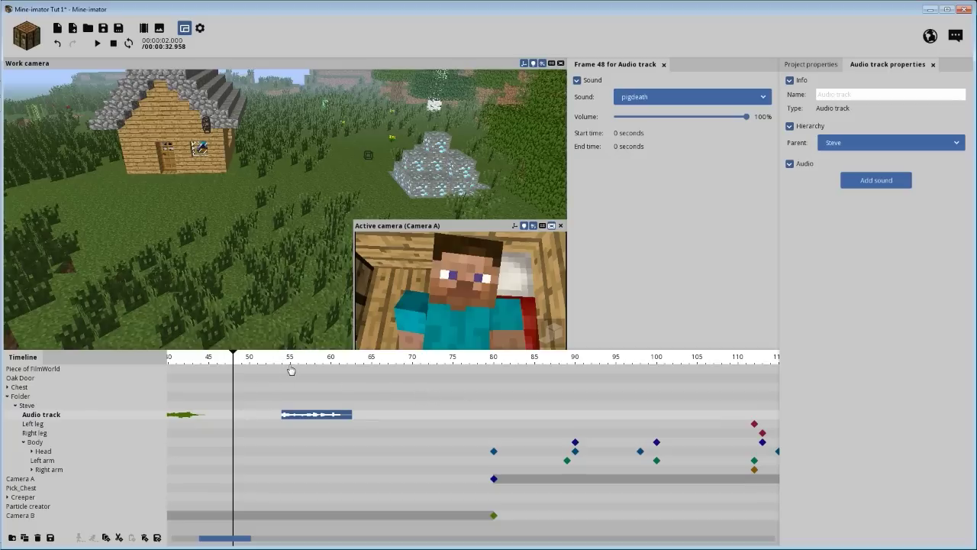
- Try shifting the grass1 sound's start time, reset it, and set the end time to -0.14 seconds
left_click_drag(620, 133, 623, 133)
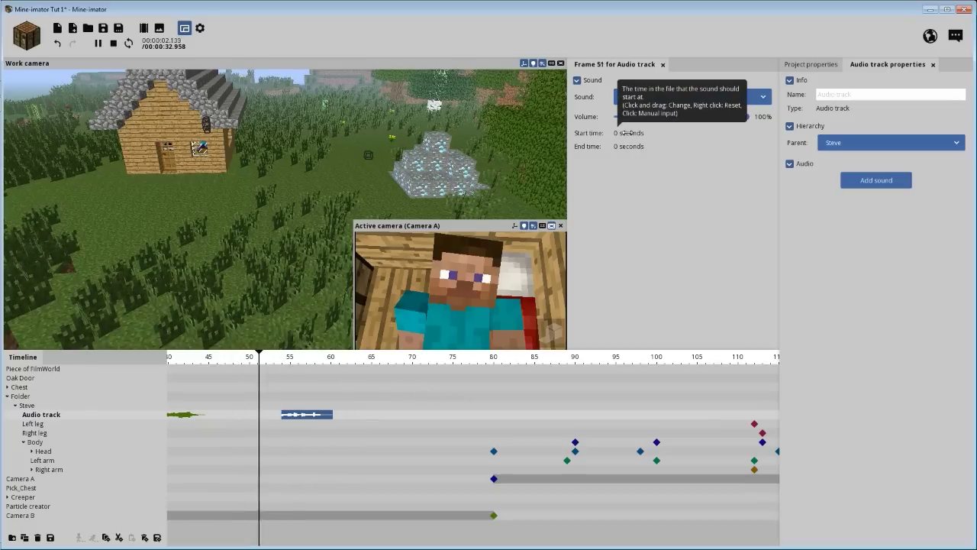
right_click(630, 134)
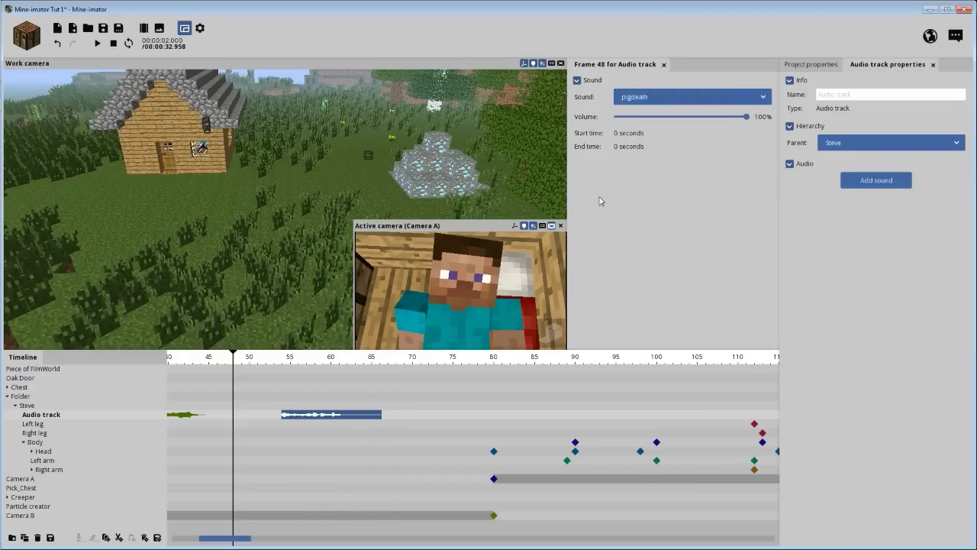
left_click_drag(626, 147, 618, 146)
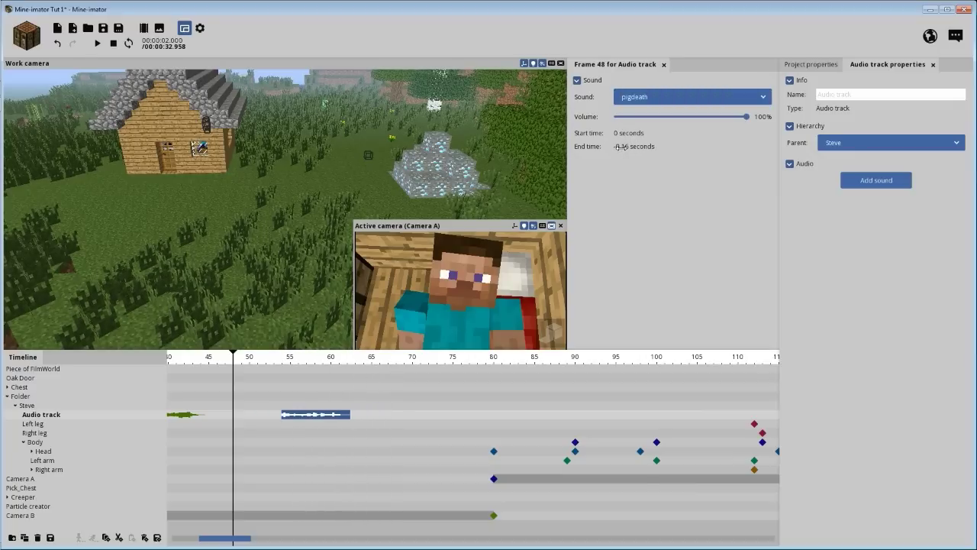
left_click(621, 146)
- Play back the shortened grass1 sound on the audio track from around frame 48
left_click(267, 375)
key("space")
key("space")
scroll(268, 375, "down", 5, "ctrl")
left_click_drag(268, 374, 209, 379)
key("space")
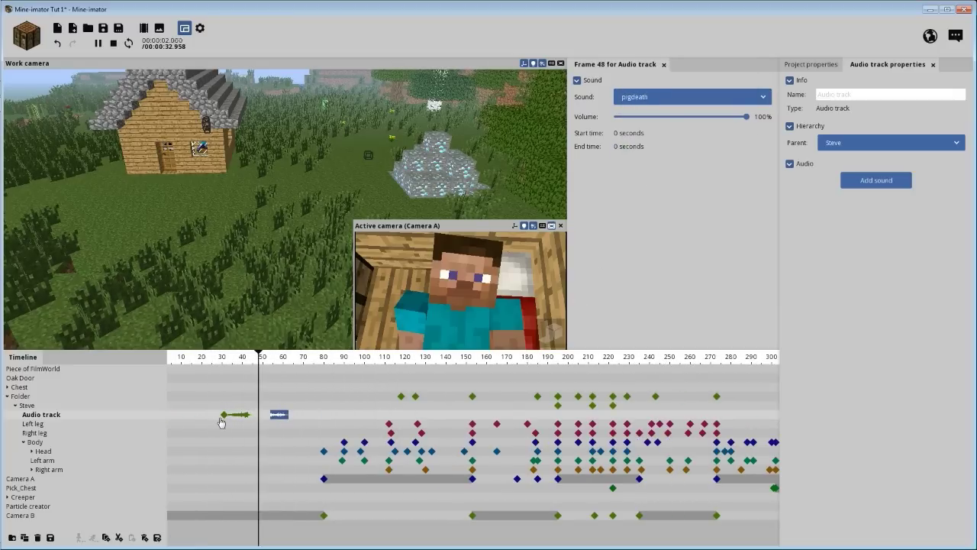
- Remove the empty sound keyframe at frame 31 and move the pigdeath sound to start at about frame 21
left_click(223, 418)
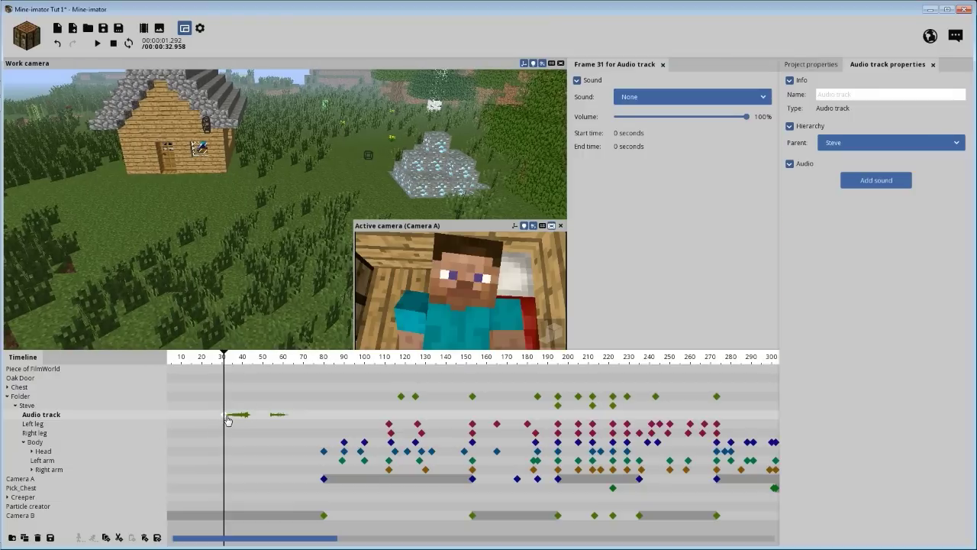
left_click(228, 420)
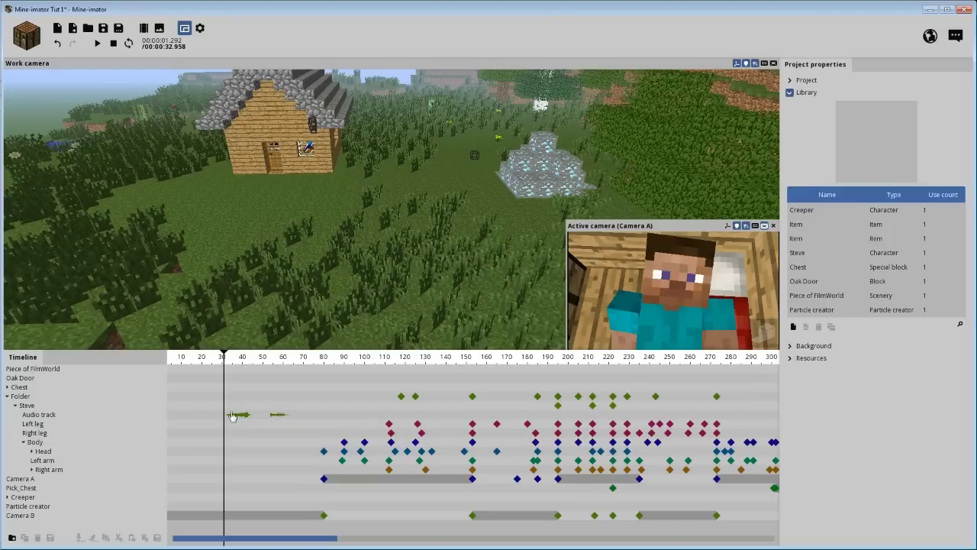
left_click(242, 415)
left_click(242, 416)
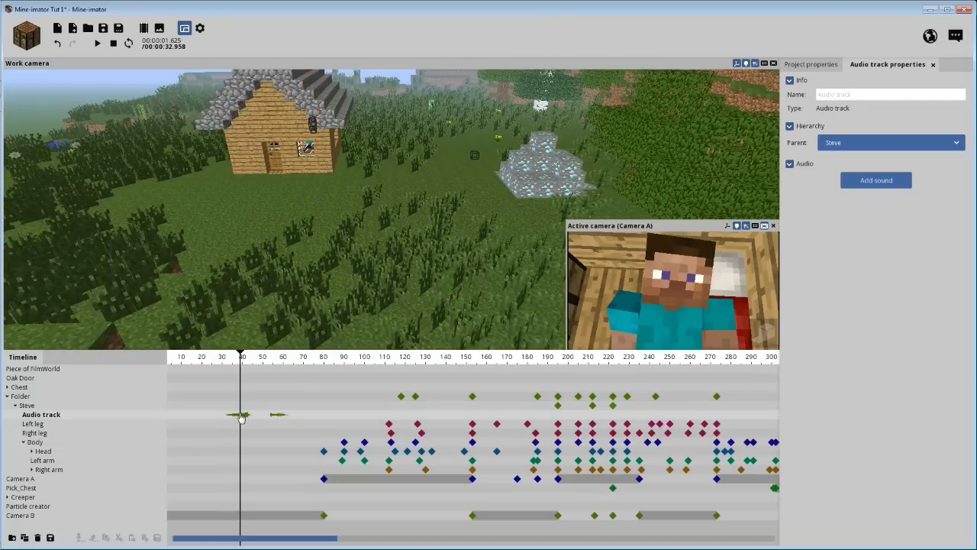
left_click(241, 415)
scroll(275, 406, "up", 3, "ctrl")
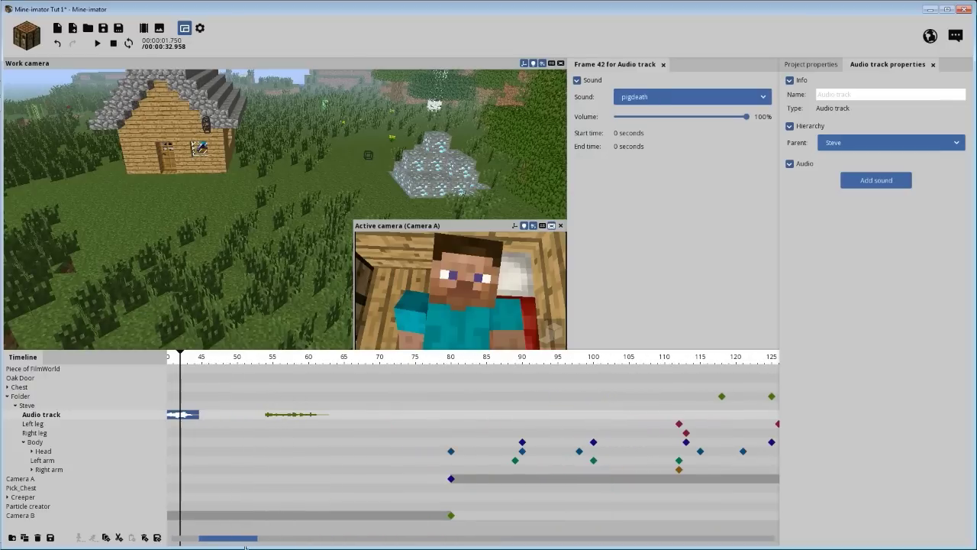
scroll(467, 436, "up", 3, "ctrl")
left_click(567, 416)
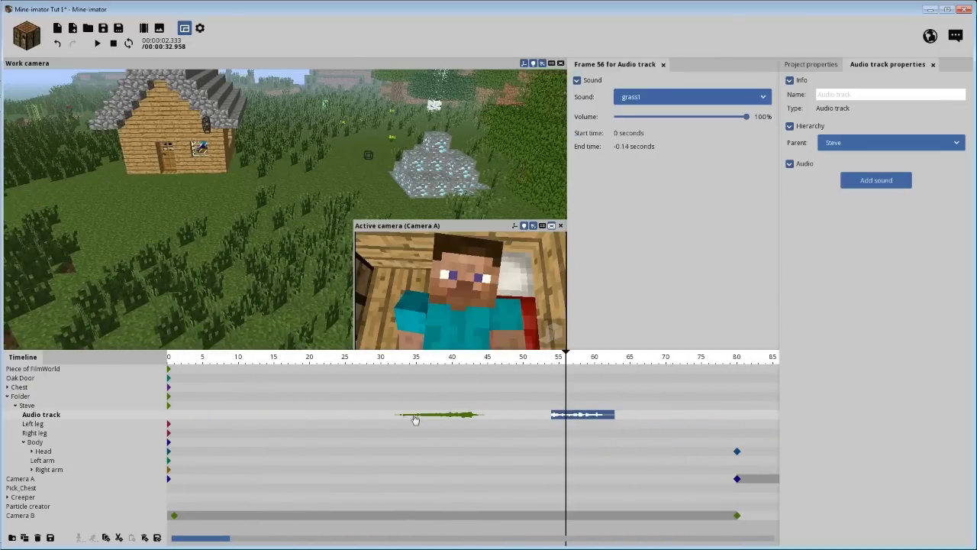
left_click_drag(417, 415, 337, 415)
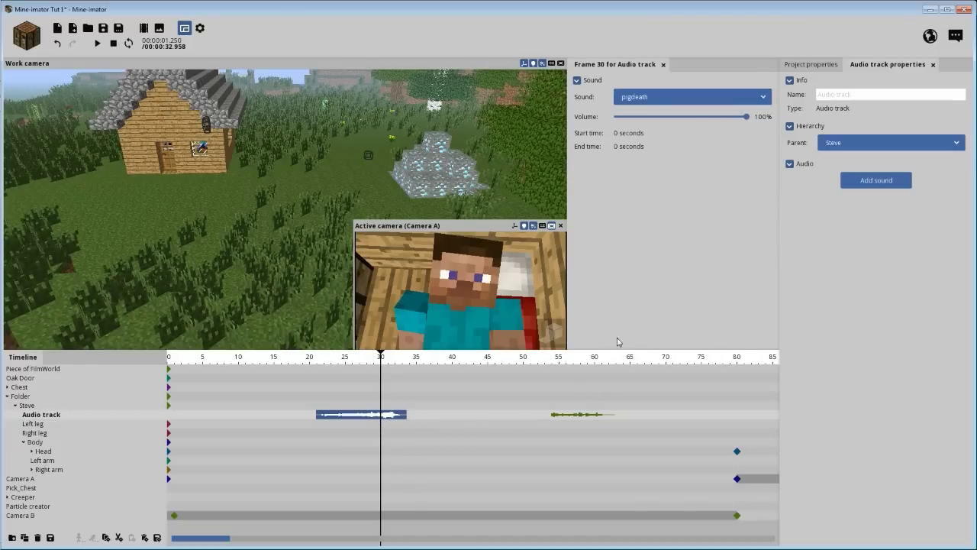
- Lower the grass1 sound's volume to 50% and the pigdeath sound's volume to 30%
left_click(574, 415)
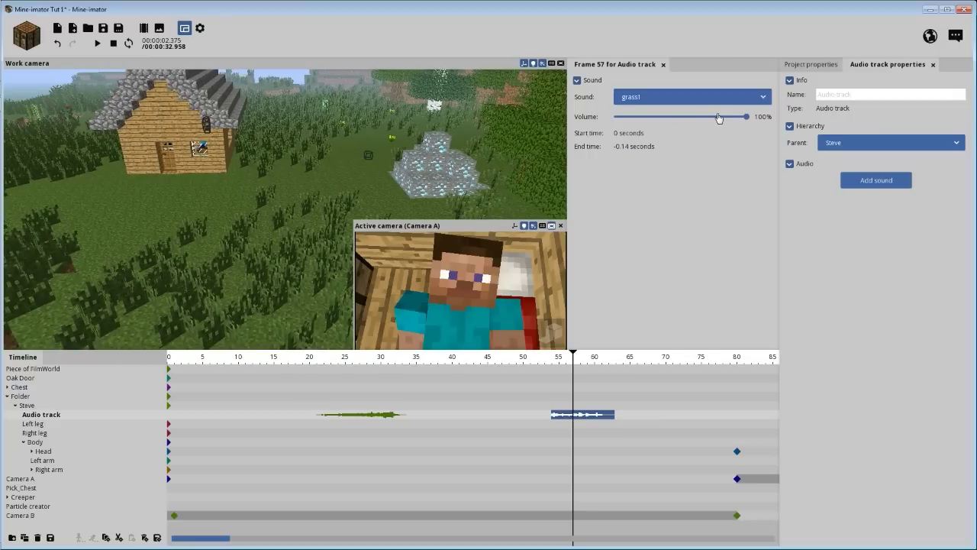
left_click_drag(719, 117, 679, 120)
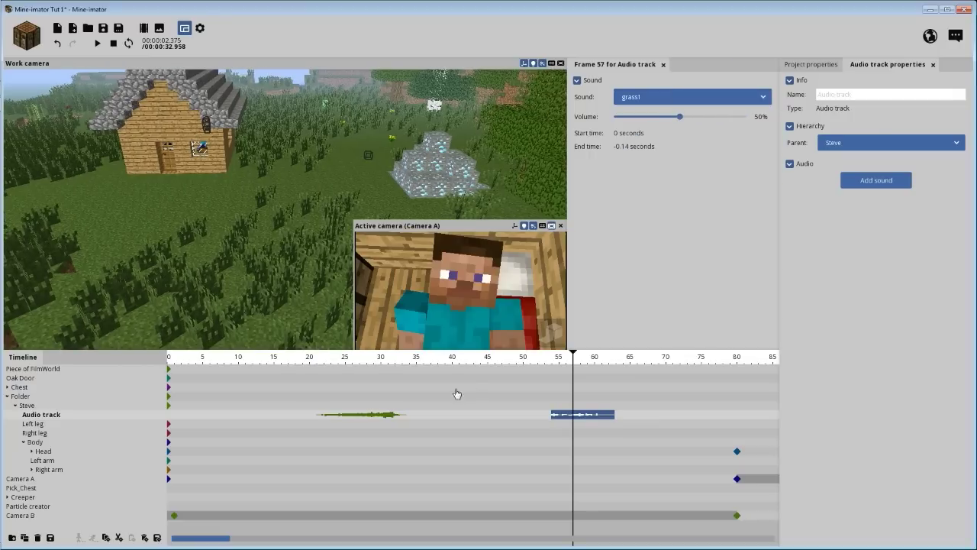
left_click(376, 416)
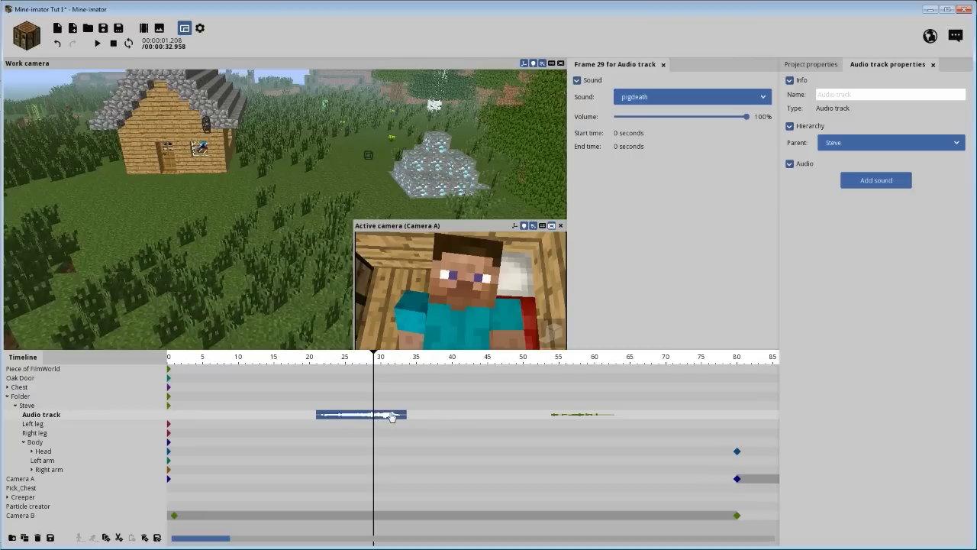
left_click_drag(690, 122, 659, 120)
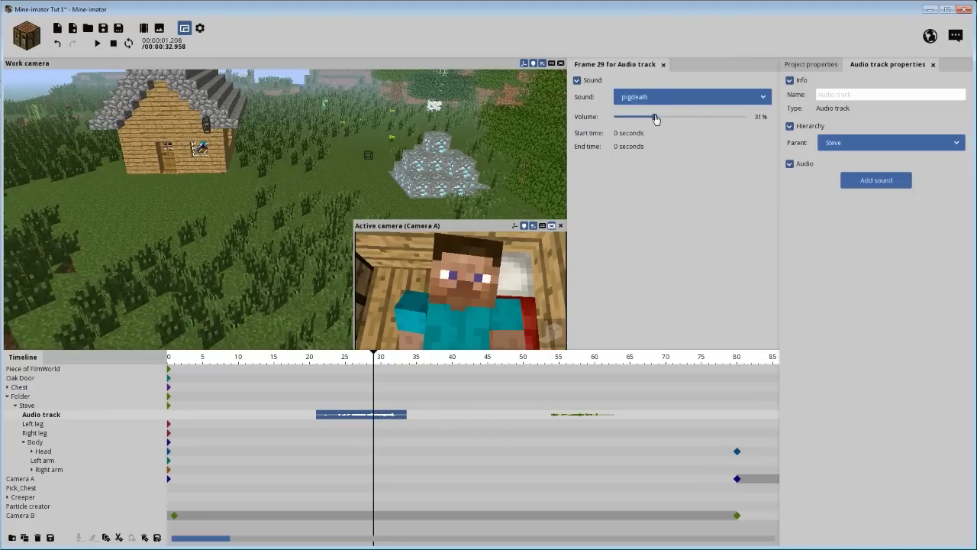
- Play back both sounds from about frame 19, stop at the grass1 sound, and view the grass near the house
left_click(304, 359)
key("space")
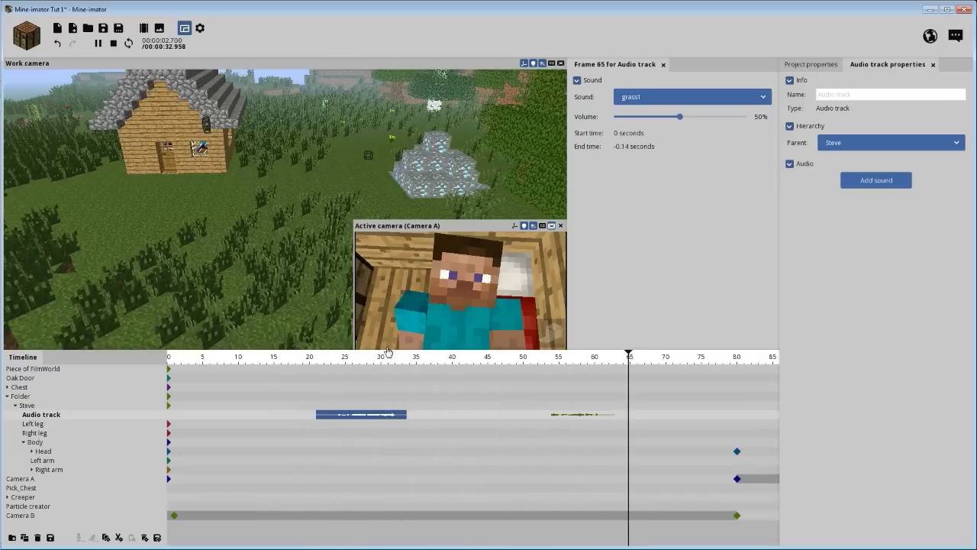
key("space")
left_click_drag(375, 356, 433, 359)
left_click_drag(534, 357, 559, 358)
right_click_drag(181, 227, 181, 227)
key("w")
right_click_drag(263, 184, 246, 284)
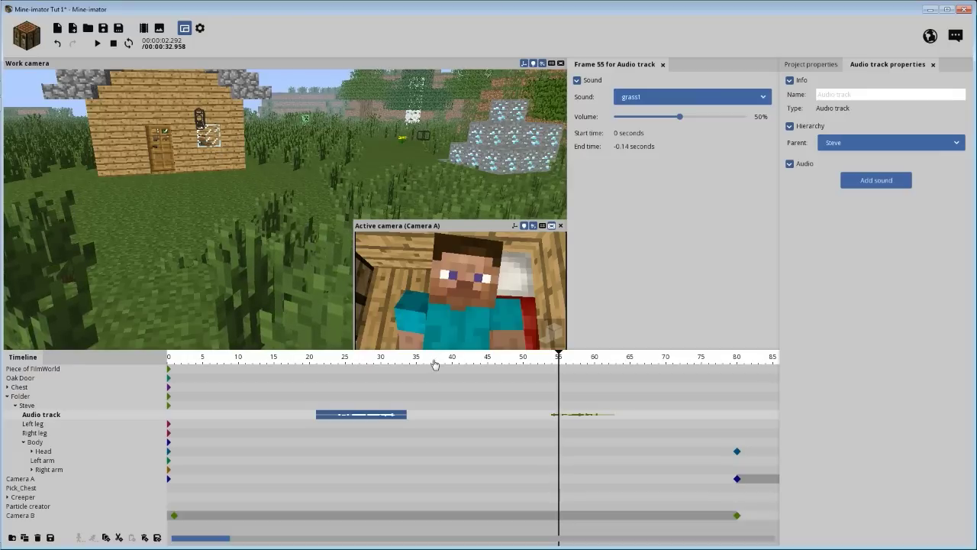
- Set the pigdeath sound's volume to 100% and the grass1 sound's volume to 30%
left_click(353, 359)
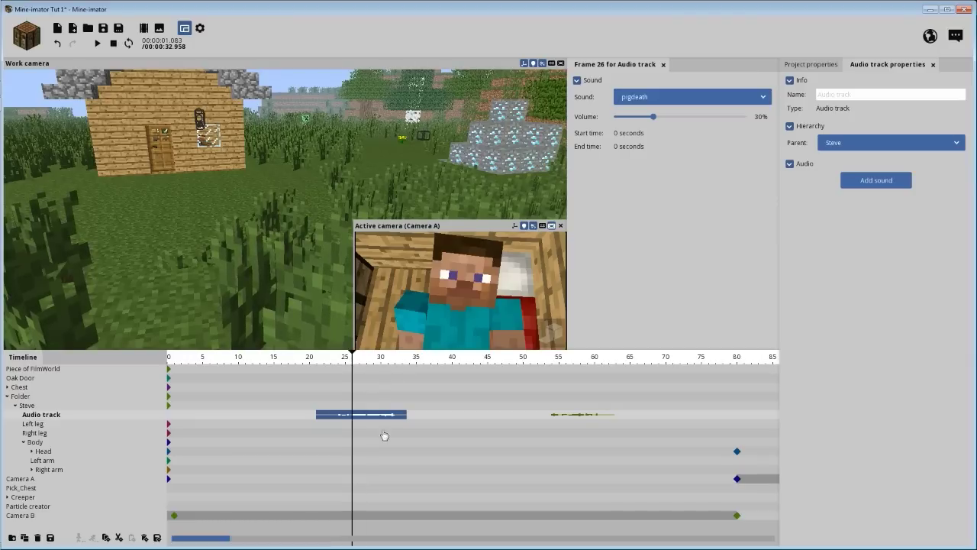
right_click_drag(214, 197, 217, 208)
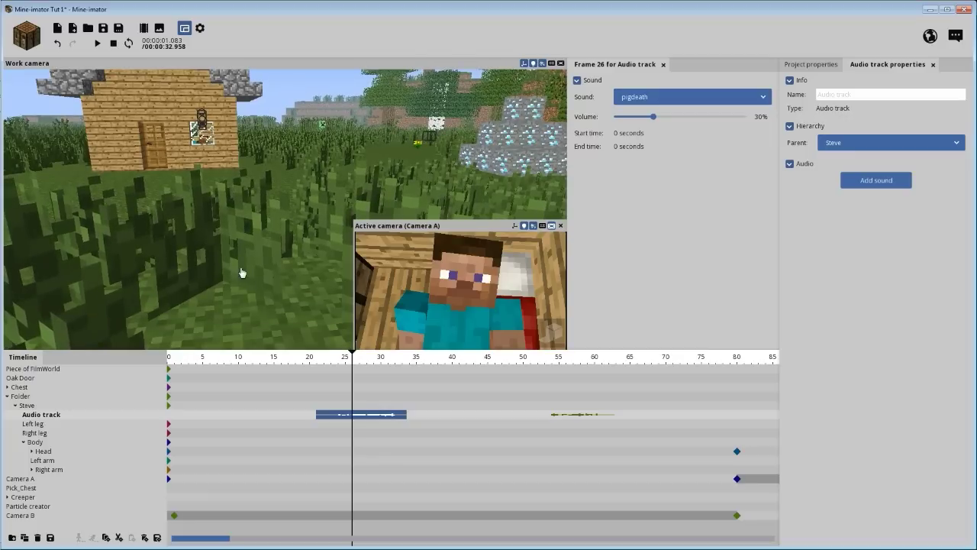
left_click_drag(653, 117, 749, 135)
left_click(309, 358)
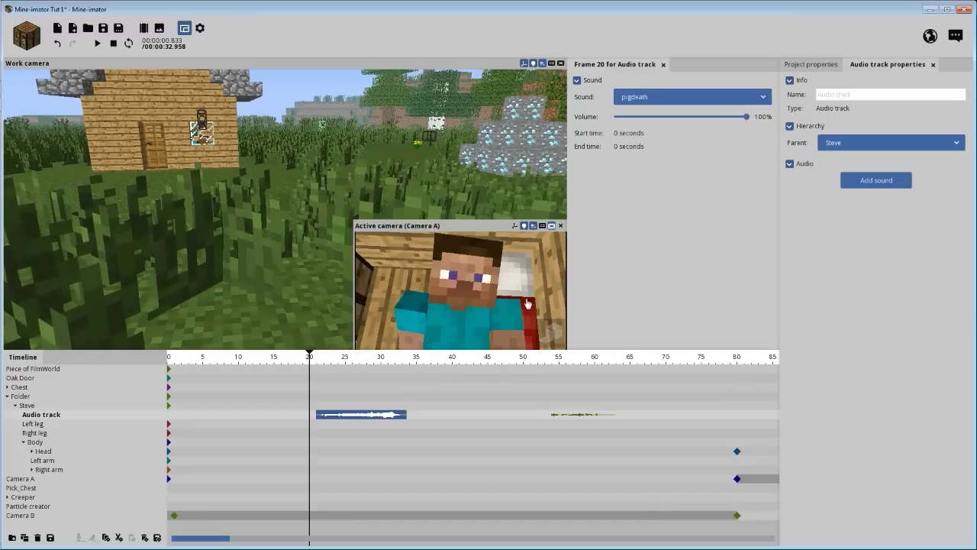
left_click(574, 418)
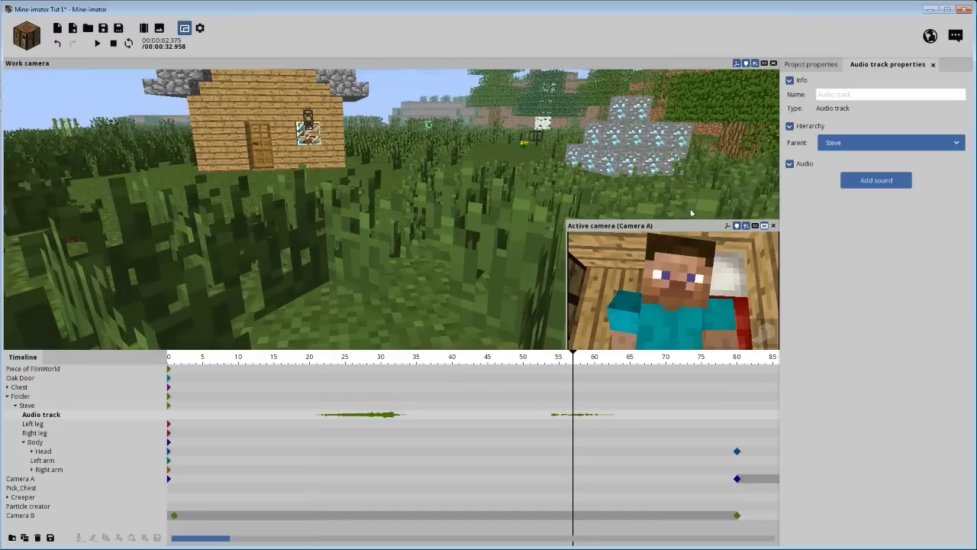
left_click(592, 414)
left_click_drag(669, 122, 653, 120)
- Play back both sounds from about frame 15 to compare their volumes, and return the playhead to frame 17
left_click_drag(280, 359, 272, 358)
key("space")
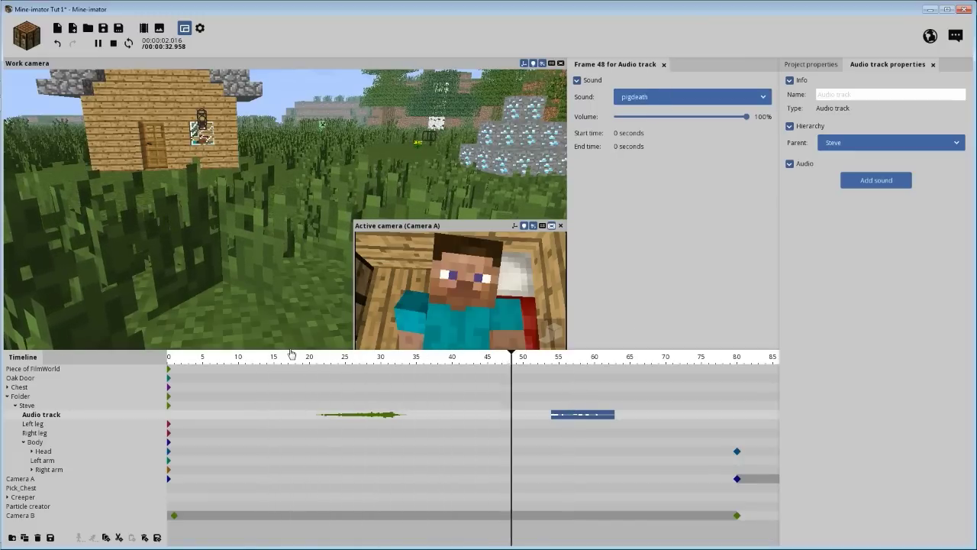
left_click_drag(269, 358, 289, 382)
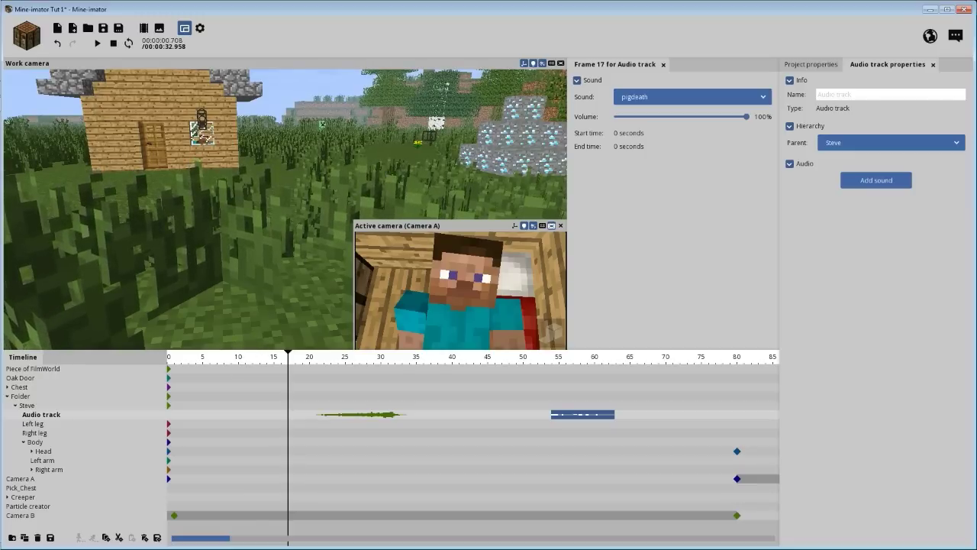
right_click_drag(284, 206, 284, 198)
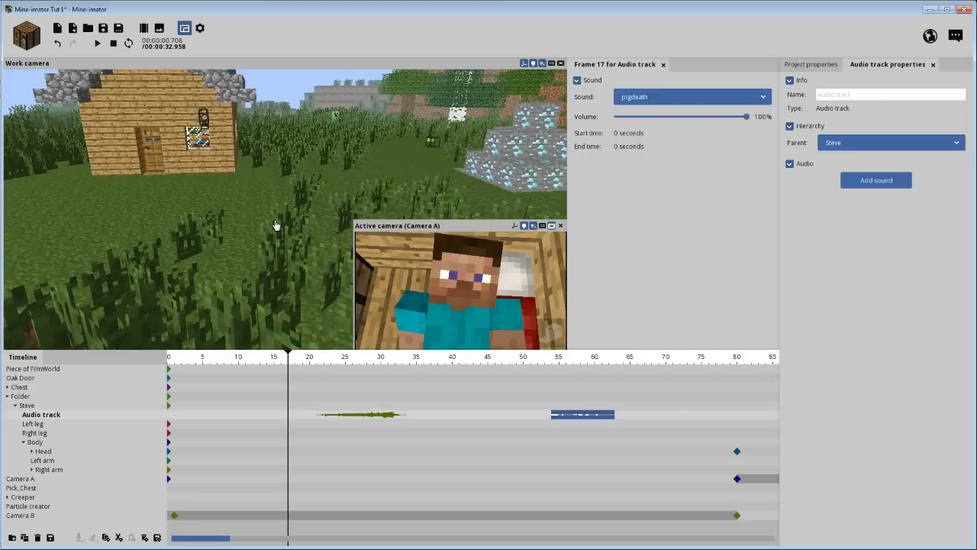
- Trim the end of the pigdeath sound slightly on the timeline and select the grass1 sound
left_click(367, 416)
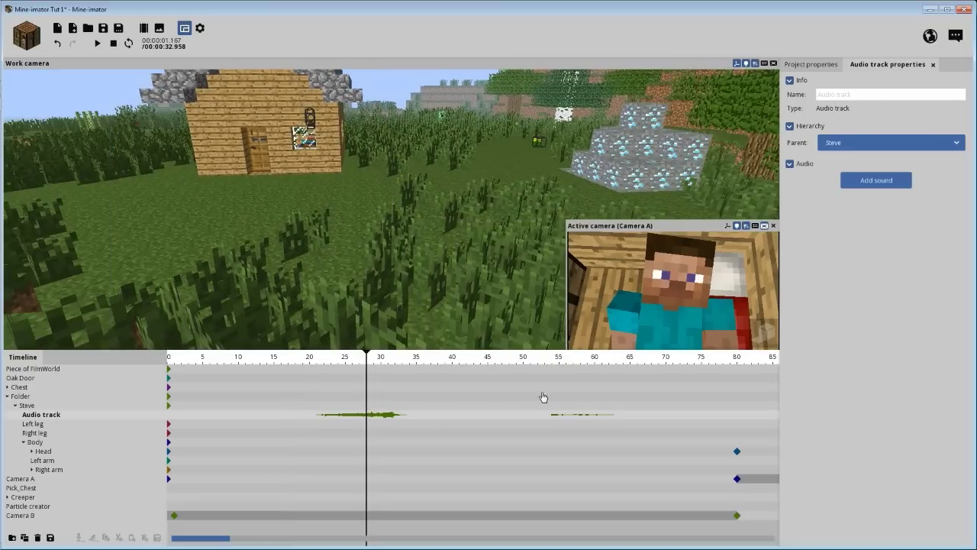
left_click(406, 417)
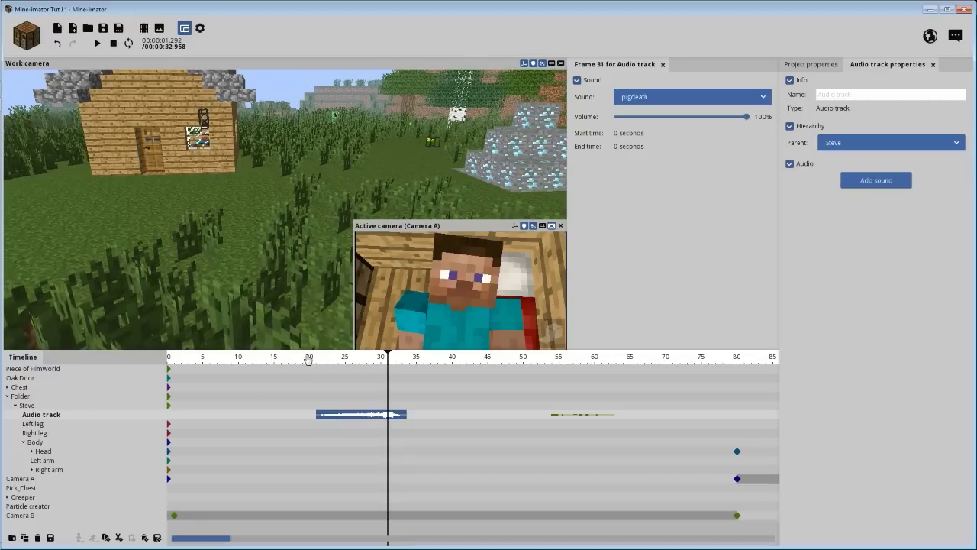
mouse_move(404, 416)
left_mouse_down()
mouse_move(344, 428)
mouse_move(422, 424)
mouse_move(402, 427)
left_mouse_up()
left_click(573, 416)
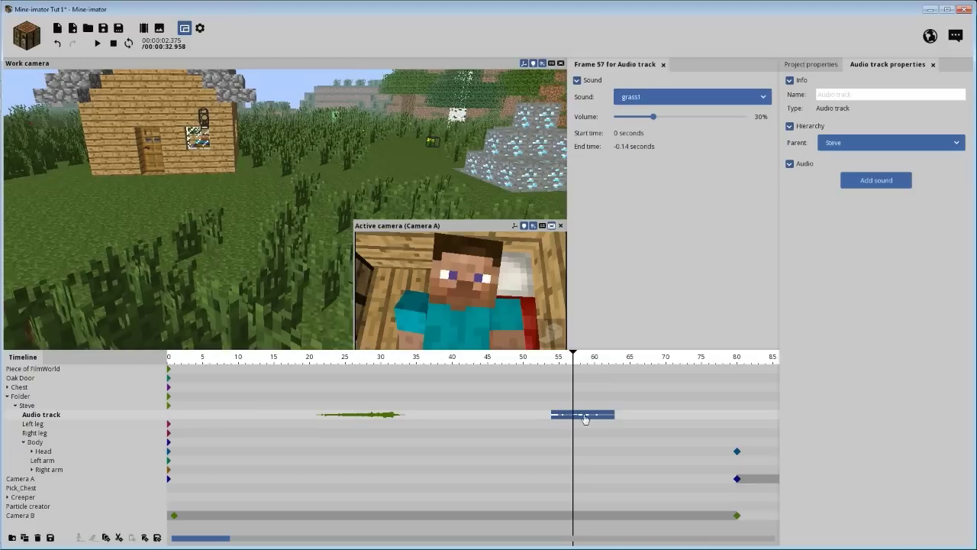
- Lengthen the grass1 sound slightly at its end on the timeline and return the playhead to frame 17
mouse_move(617, 415)
left_mouse_down()
mouse_move(677, 422)
mouse_move(607, 428)
mouse_move(618, 427)
left_mouse_up()
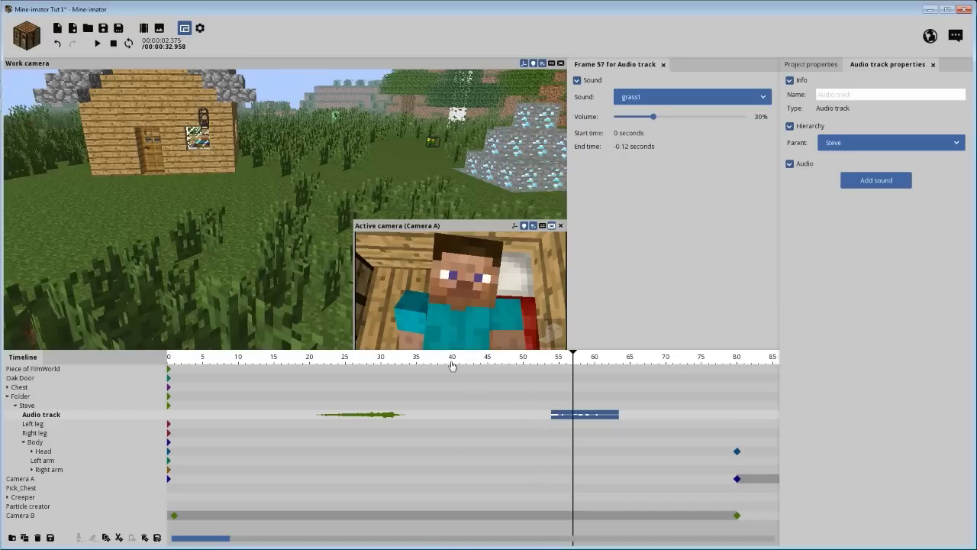
left_click_drag(421, 365, 289, 366)
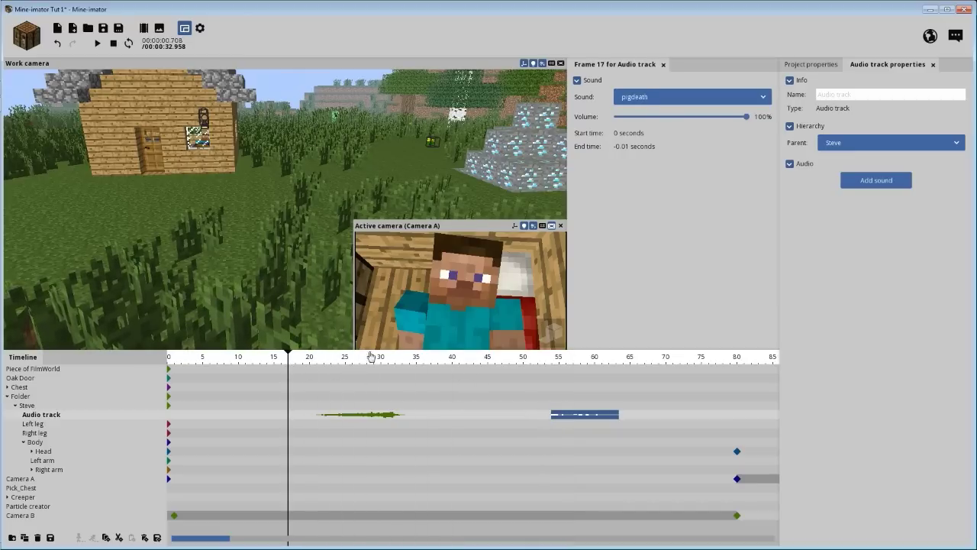
- Add the music file ES_Everything Is Alright 14 as a sound at frame 70 of Steve's audio track
left_click(649, 362)
left_click_drag(653, 362, 665, 362)
left_click(876, 180)
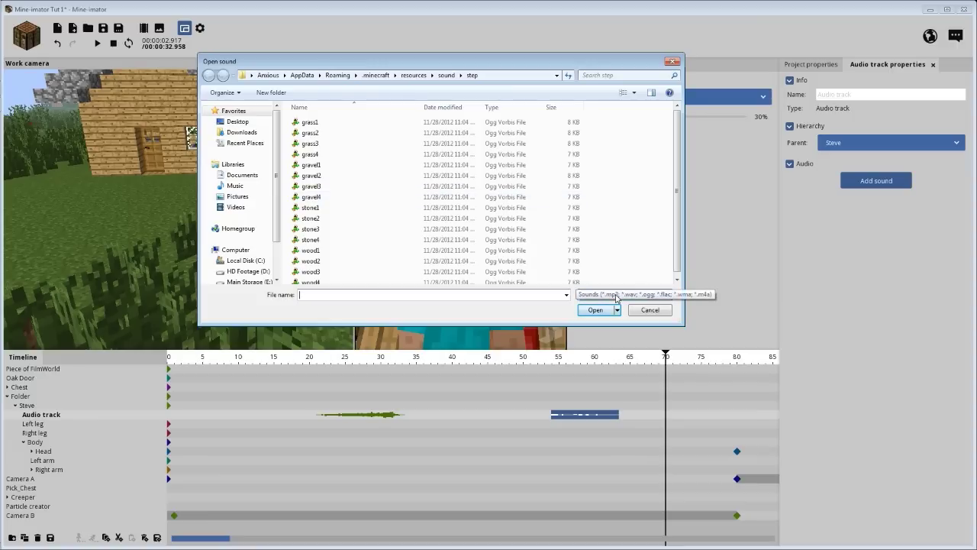
left_click(485, 208)
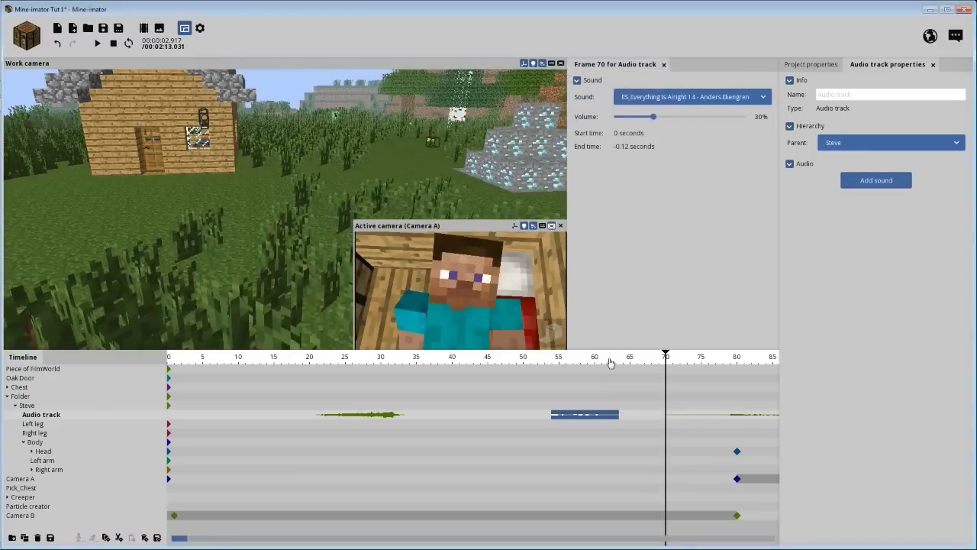
- Select the music clip on Steve's audio track and set its volume to 70%
left_click(595, 357)
left_click_drag(595, 357, 675, 359)
left_click(696, 411)
scroll(697, 415, "down", 5, "ctrl")
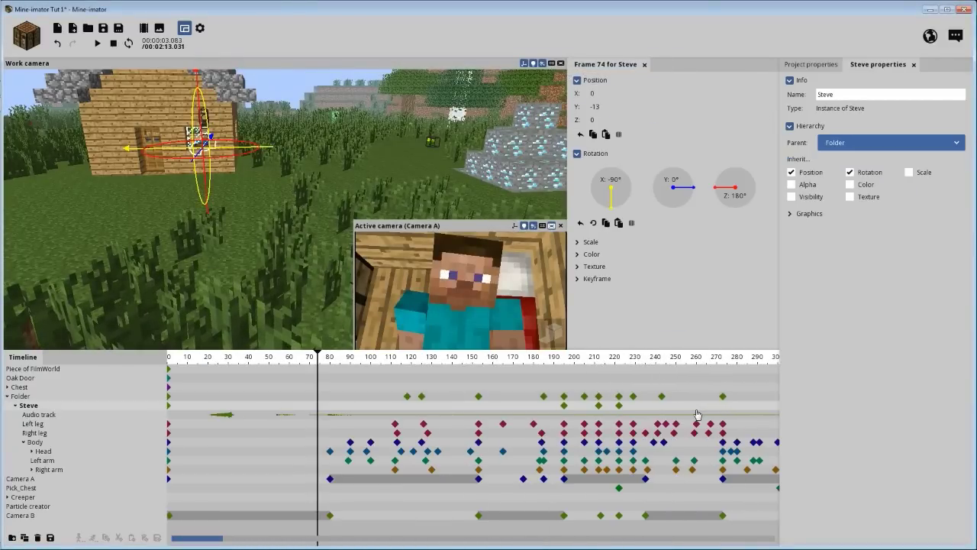
scroll(611, 426, "down", 6, "ctrl")
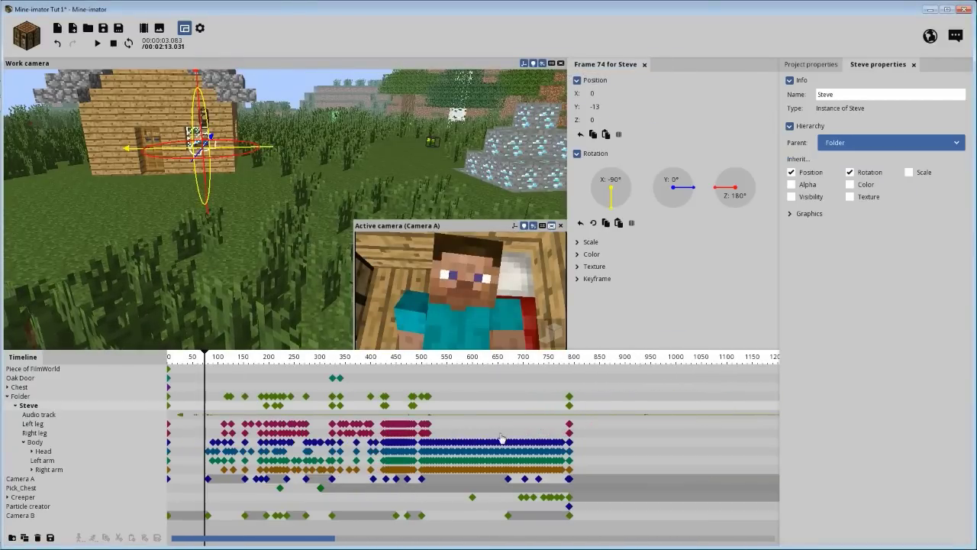
scroll(501, 441, "down", 4, "ctrl")
left_click(399, 417)
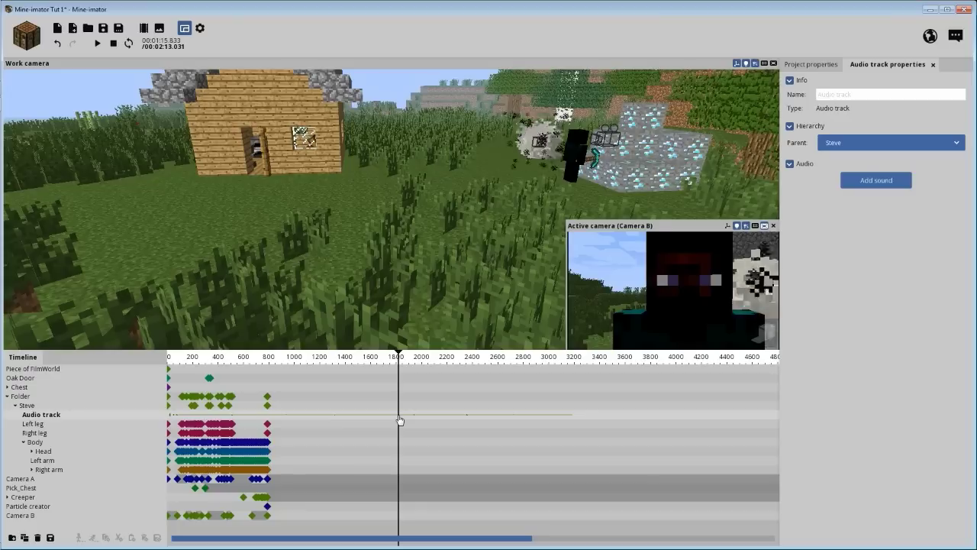
left_click(400, 417)
left_click_drag(657, 120, 709, 117)
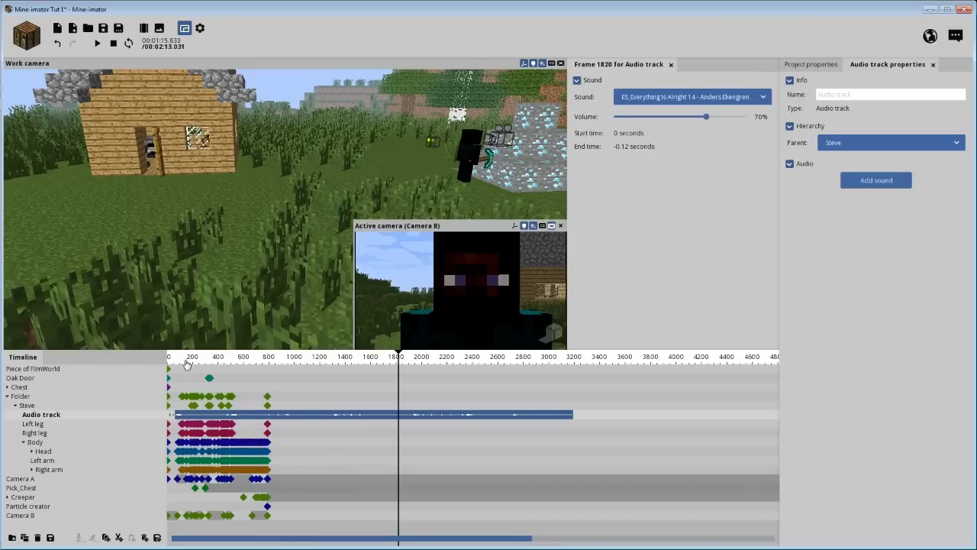
- Play back the animation from just before the music clip's start to listen to its volume
key("shift+space")
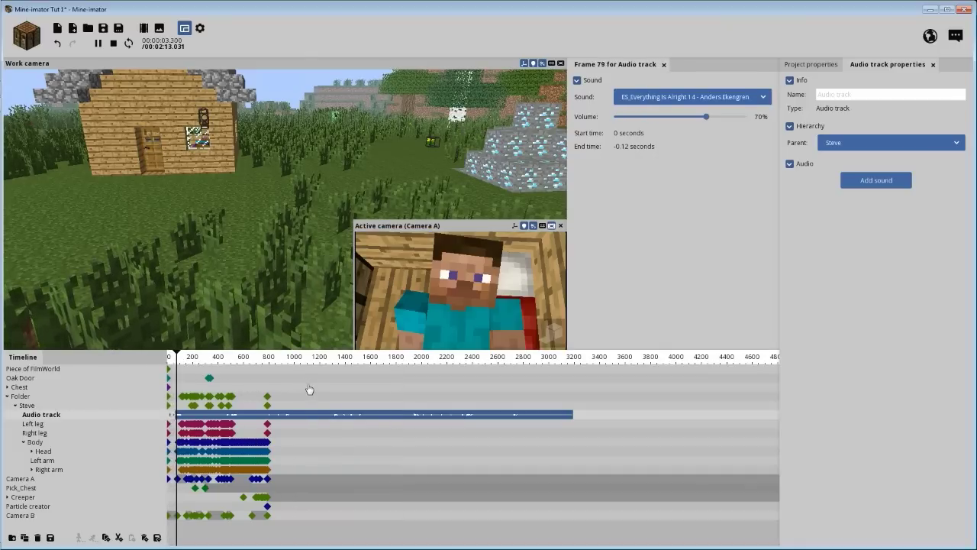
scroll(295, 385, "up", 3)
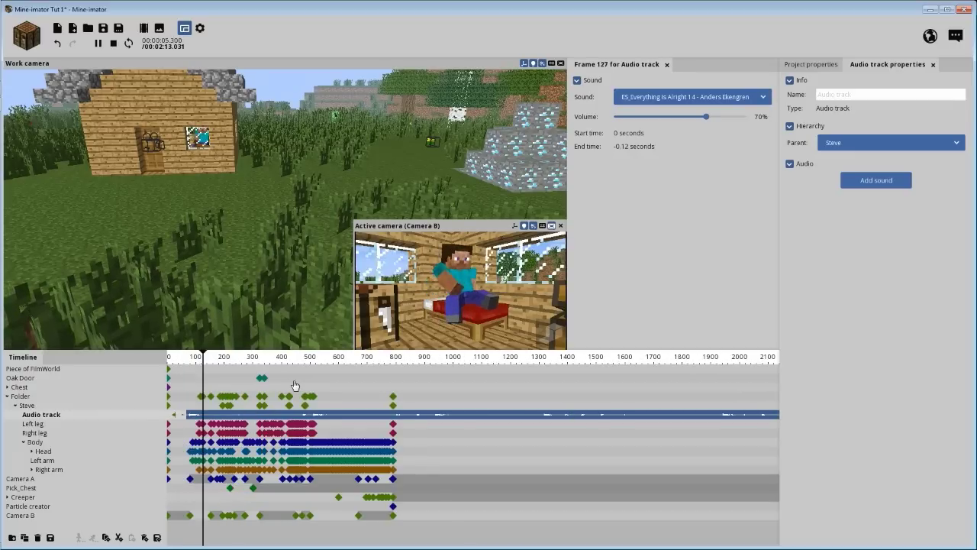
scroll(313, 385, "up", 2)
scroll(336, 384, "down", 3)
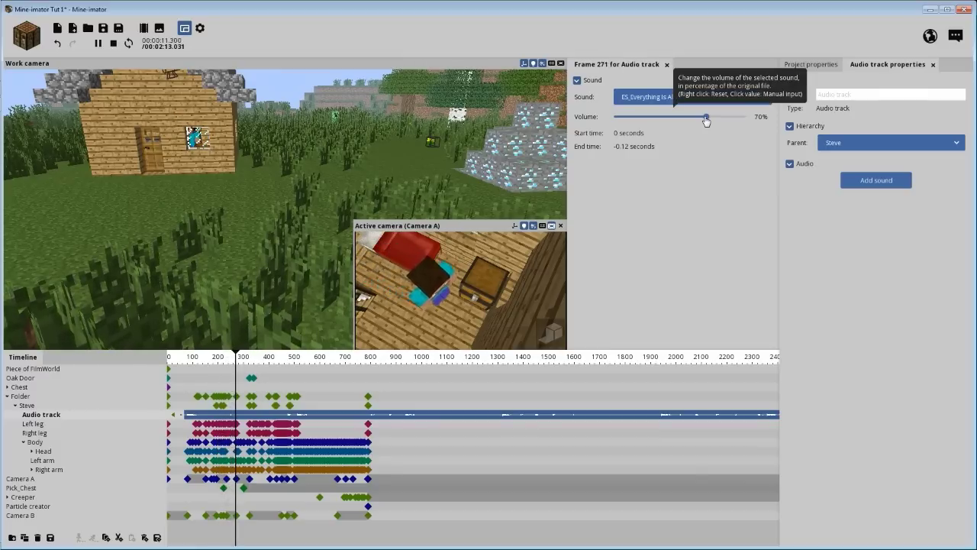
- Set the music clip's volume to 100% and play it back from about frame 254
left_click_drag(707, 119, 766, 149)
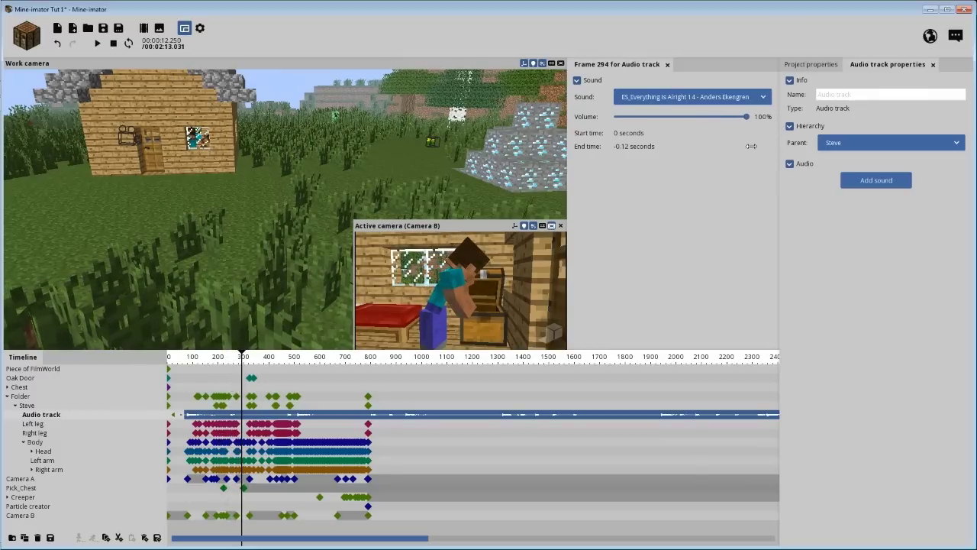
key("space")
left_click(234, 359)
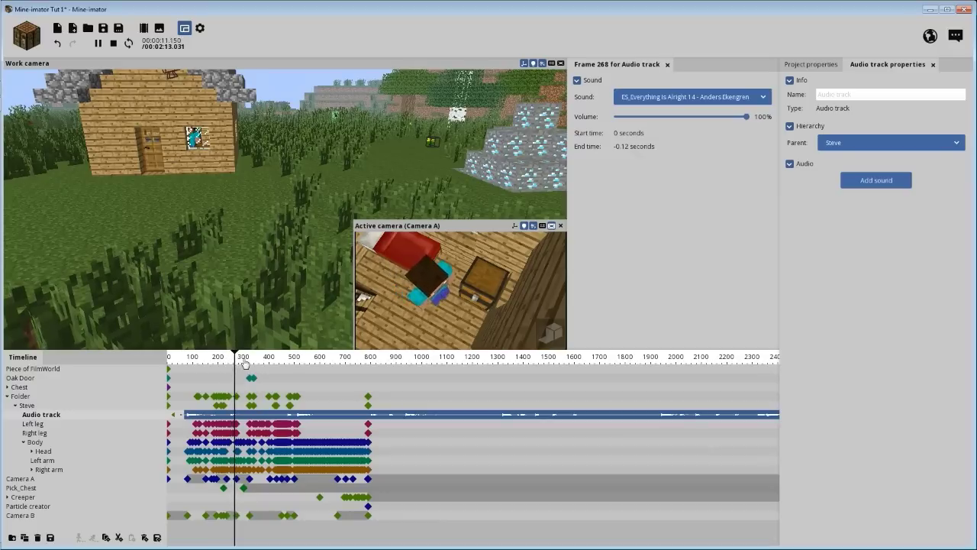
left_click(746, 118)
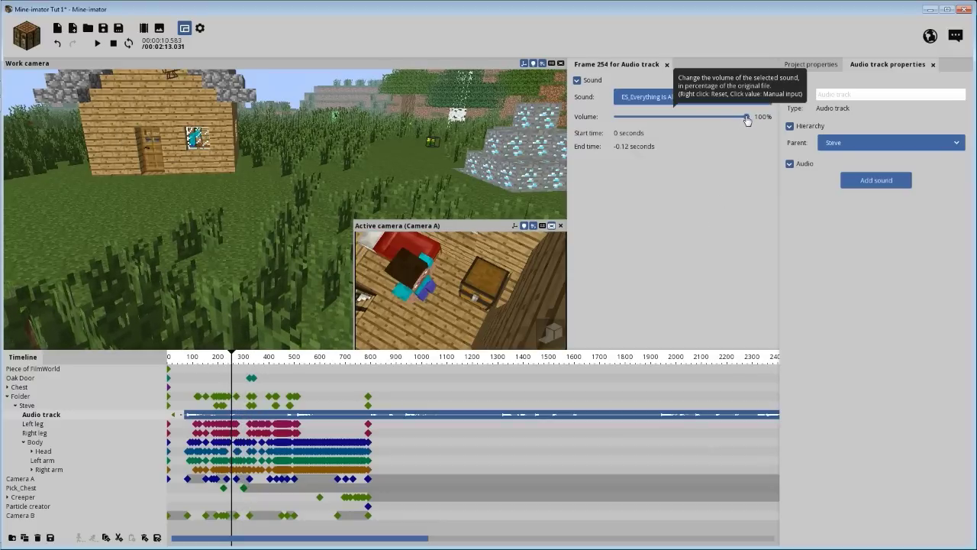
- Set the music clip's volume to 50% and play back the animation to hear the quieter music
left_click_drag(746, 118, 698, 119)
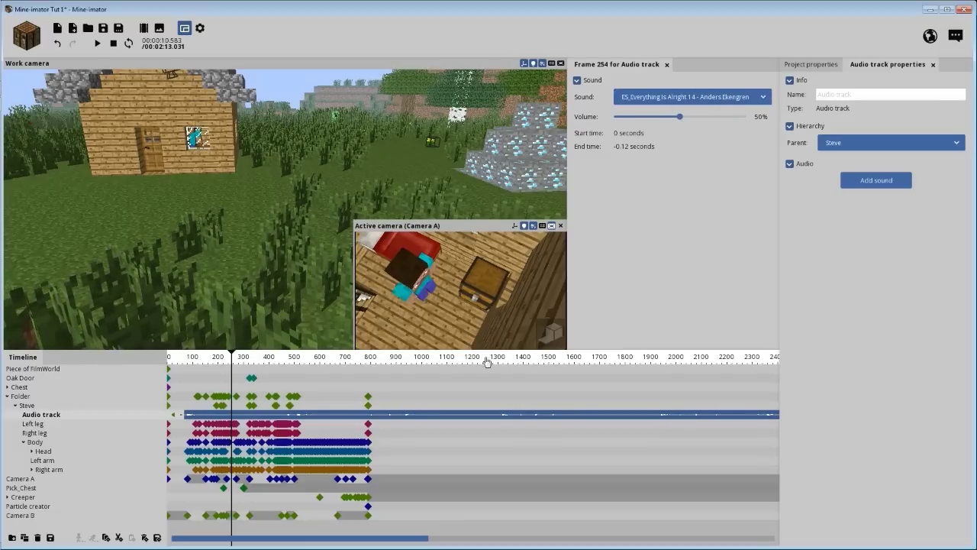
key("space")
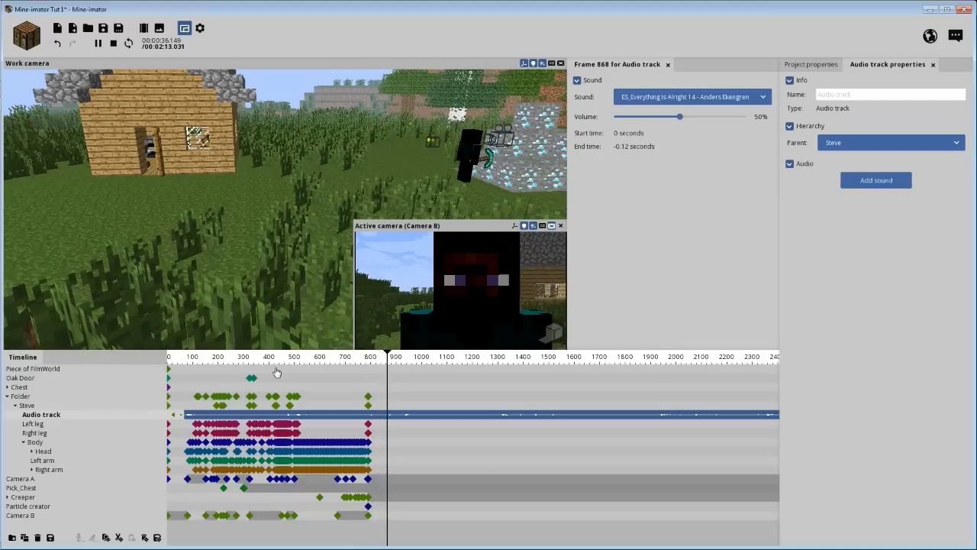
key("space")
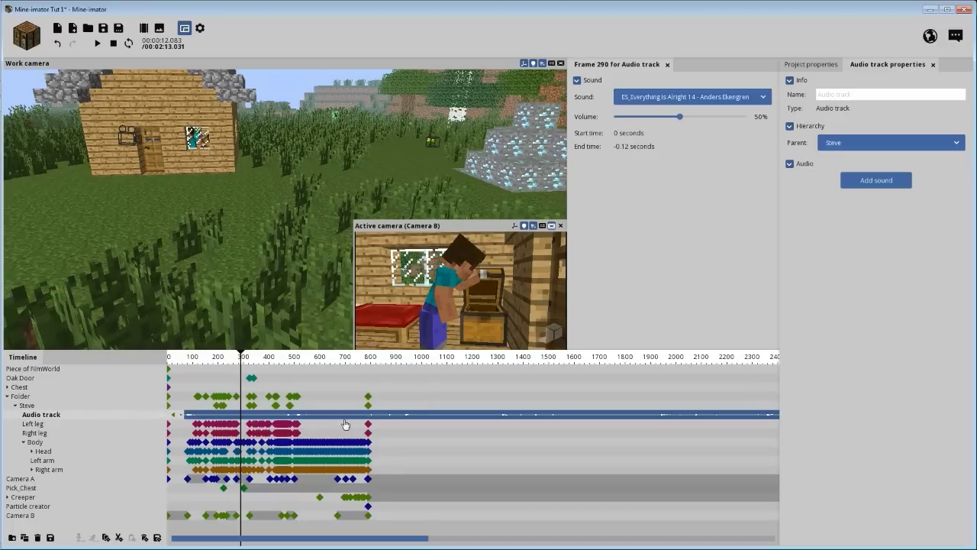
- Collapse the Folder in the timeline and create a new audio track with no parent
left_click(7, 397)
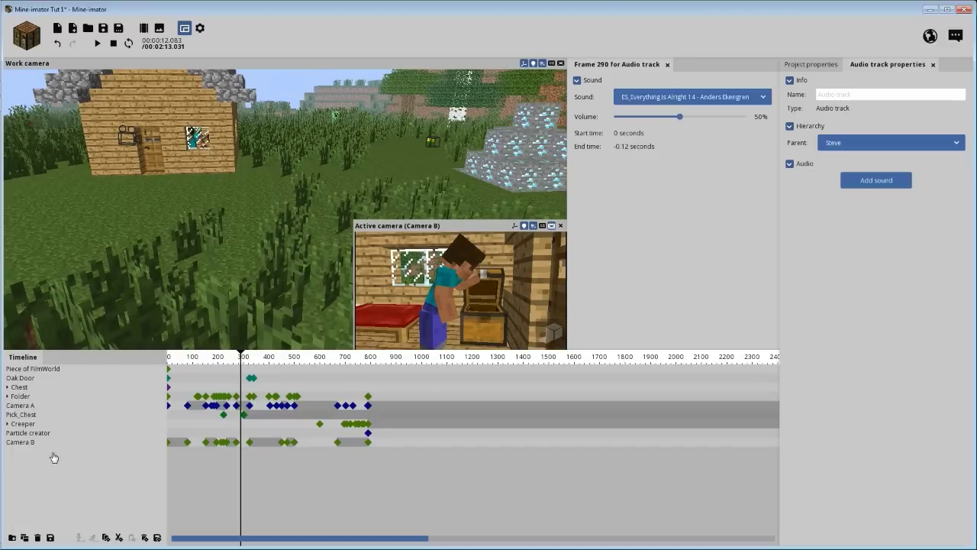
left_click(30, 453)
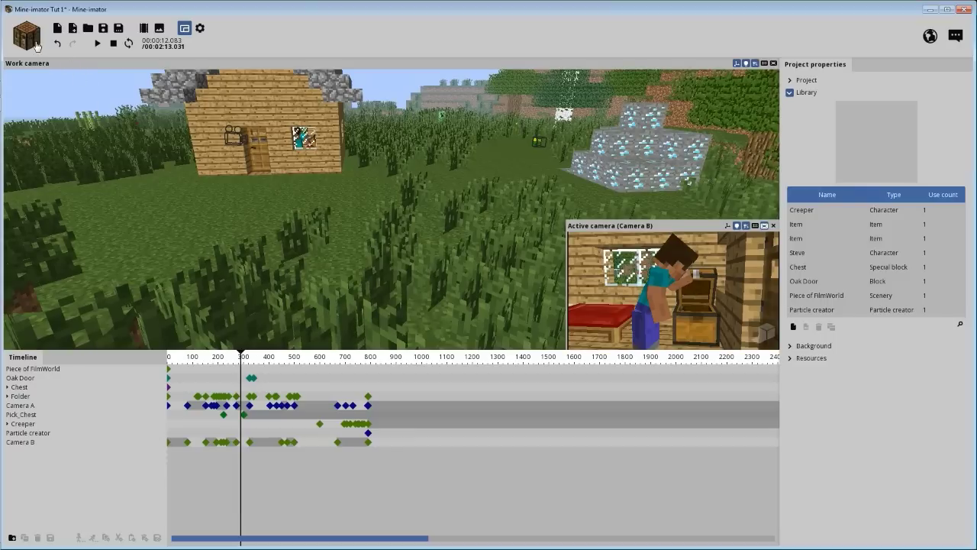
left_click(27, 36)
left_click(234, 159)
left_click(348, 127)
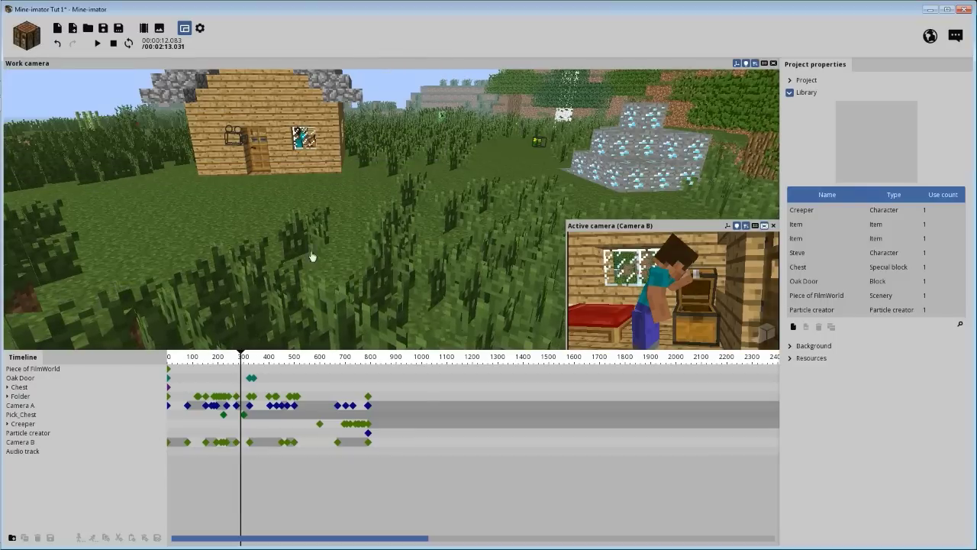
- Rename the new audio track as Delicious Music Track
left_click(64, 452)
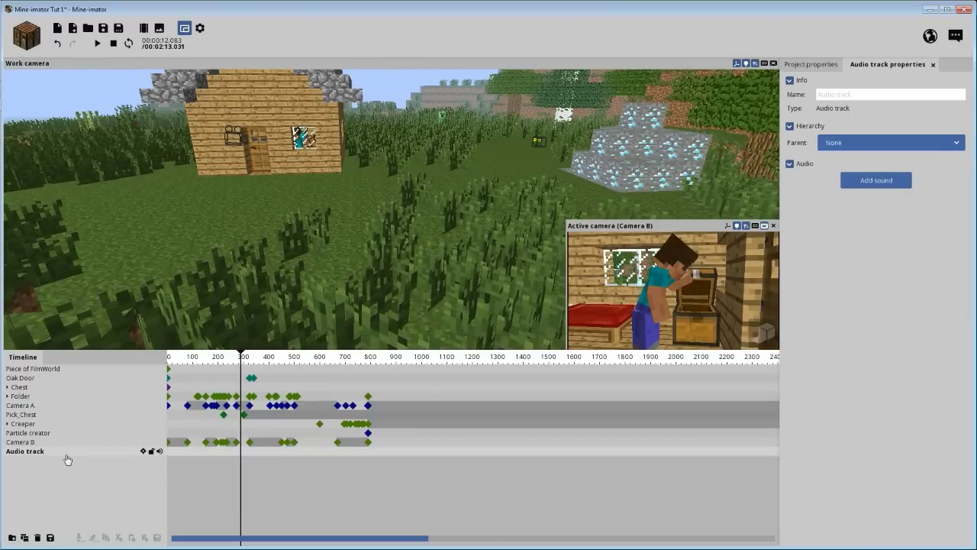
left_click(851, 93)
type("Delicious")
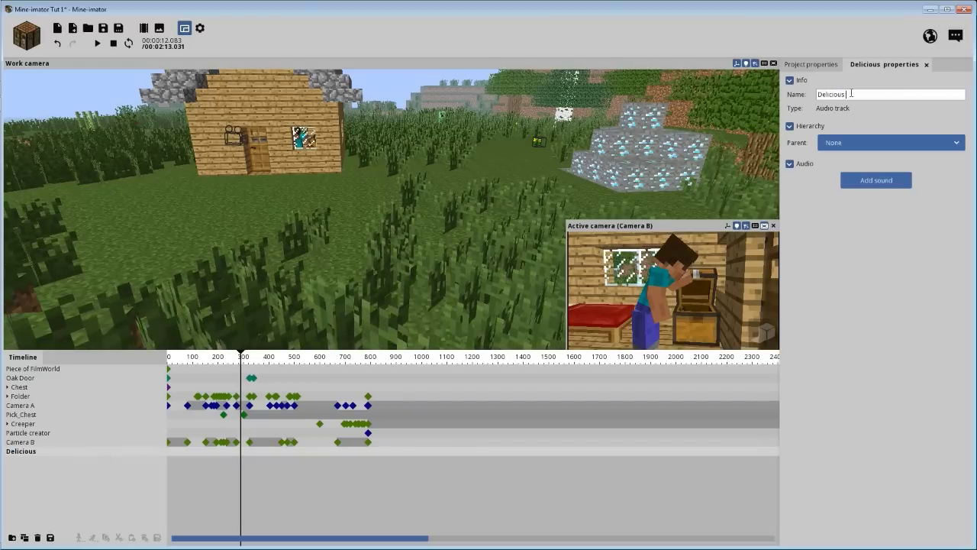
type(" Music Track")
left_click(65, 445)
left_click(57, 452)
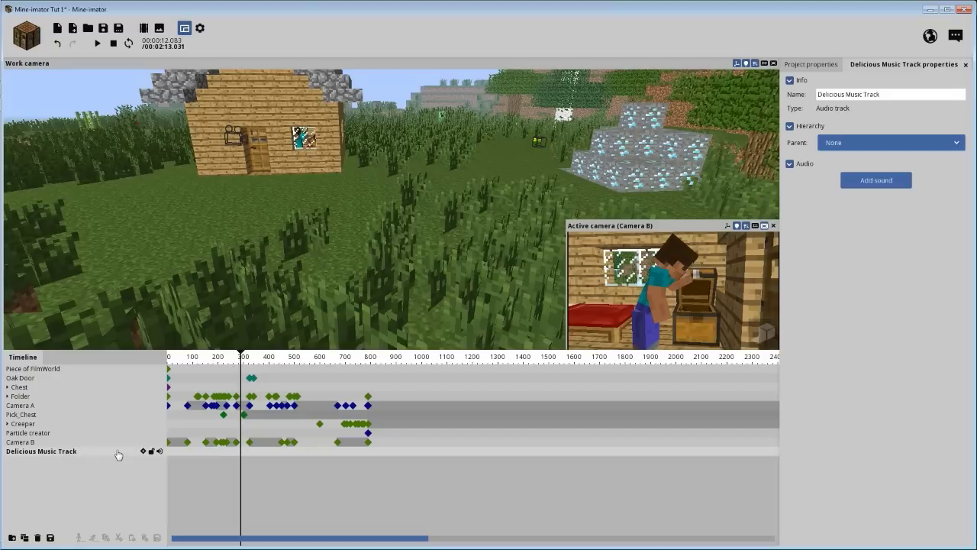
- Place the ES_Everything Is Alright 14 sound on the Delicious Music Track and move it to start at frame 0
left_click(294, 458)
left_click(294, 458)
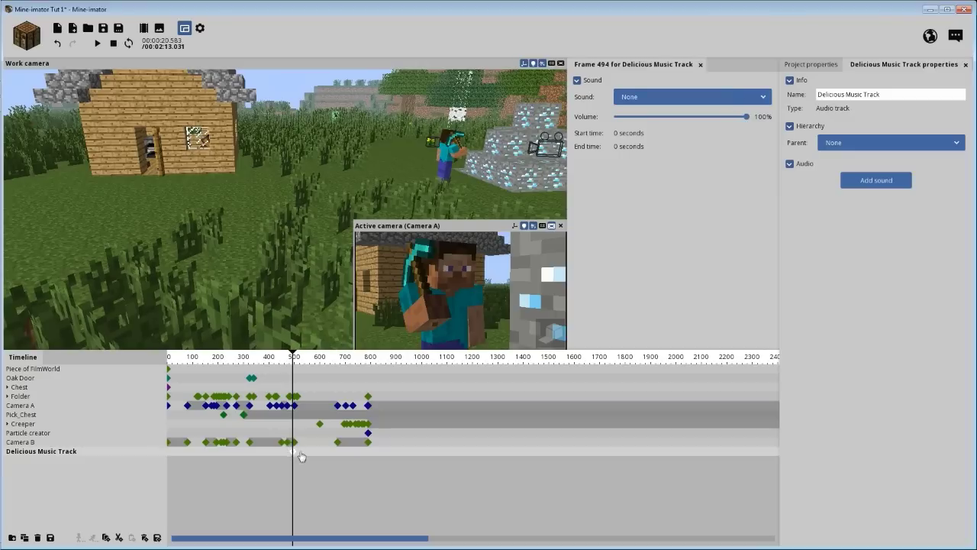
left_click(672, 97)
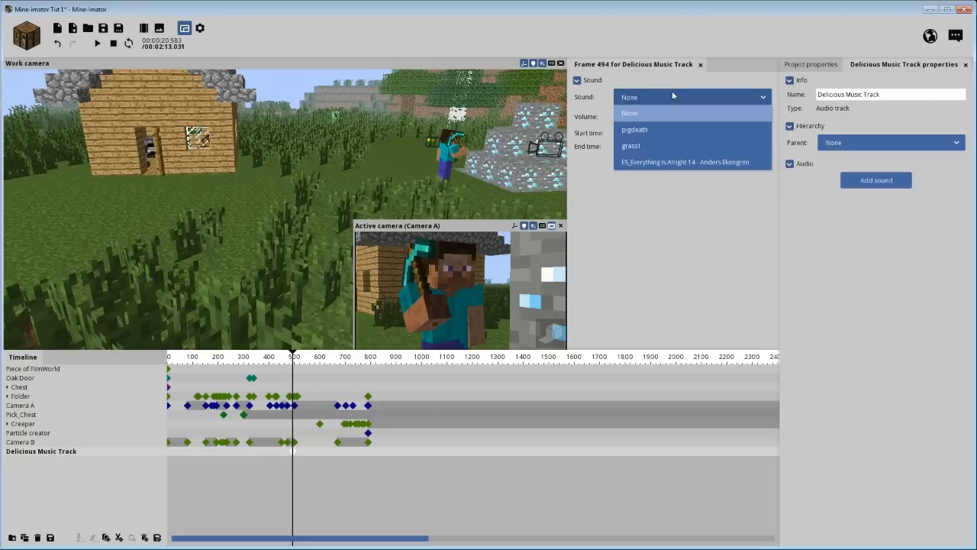
left_click(676, 163)
left_click_drag(347, 453, 221, 453)
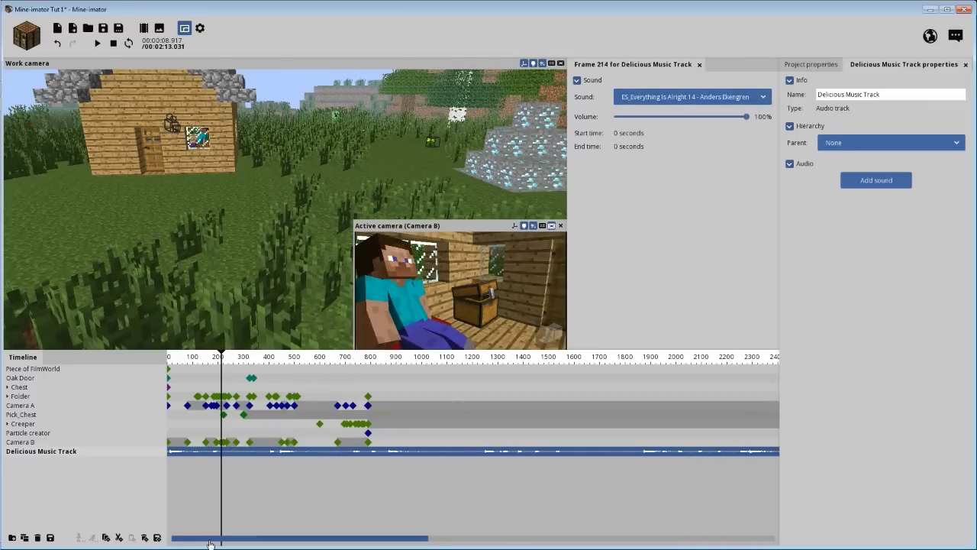
left_click_drag(183, 361, 126, 363)
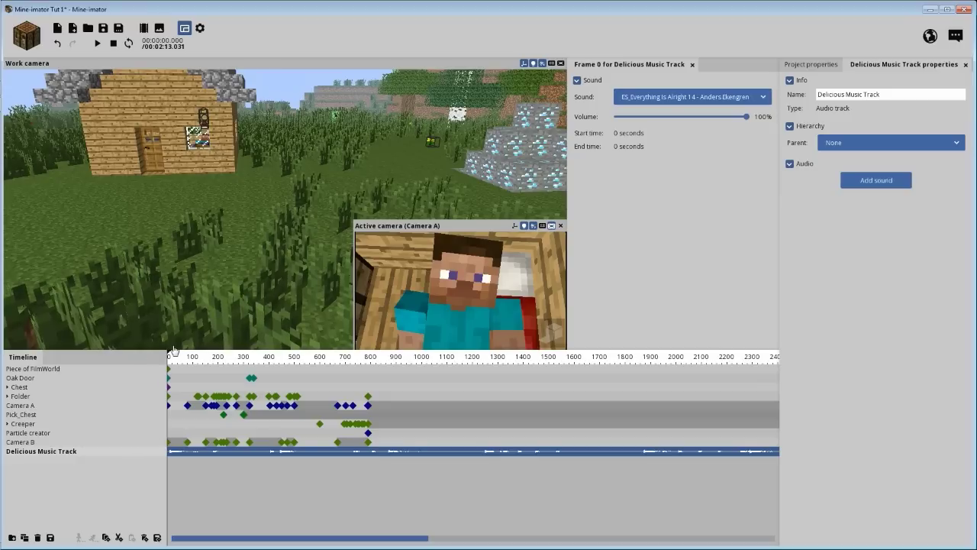
- Expand the Folder and delete the audio track parented to Steve
left_click(8, 396)
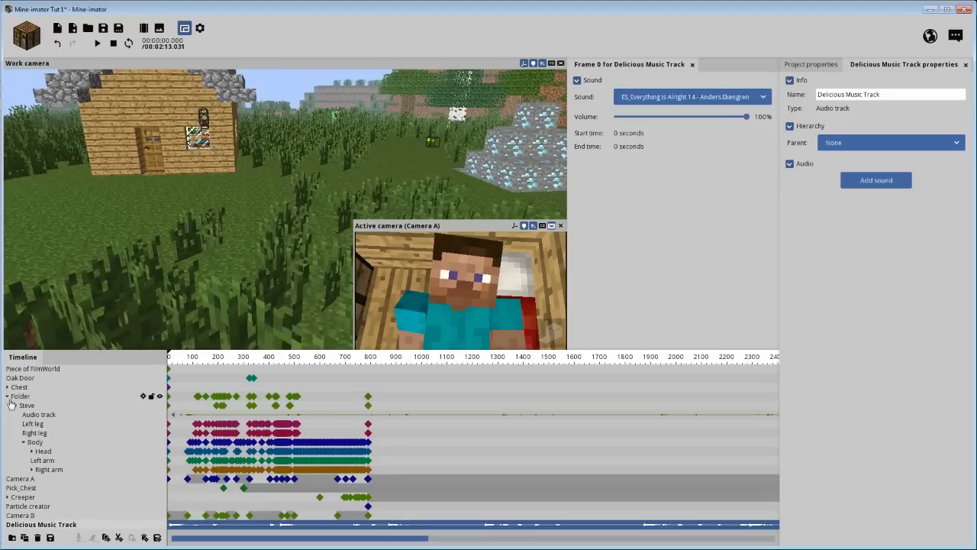
left_click(43, 416)
left_click(38, 538)
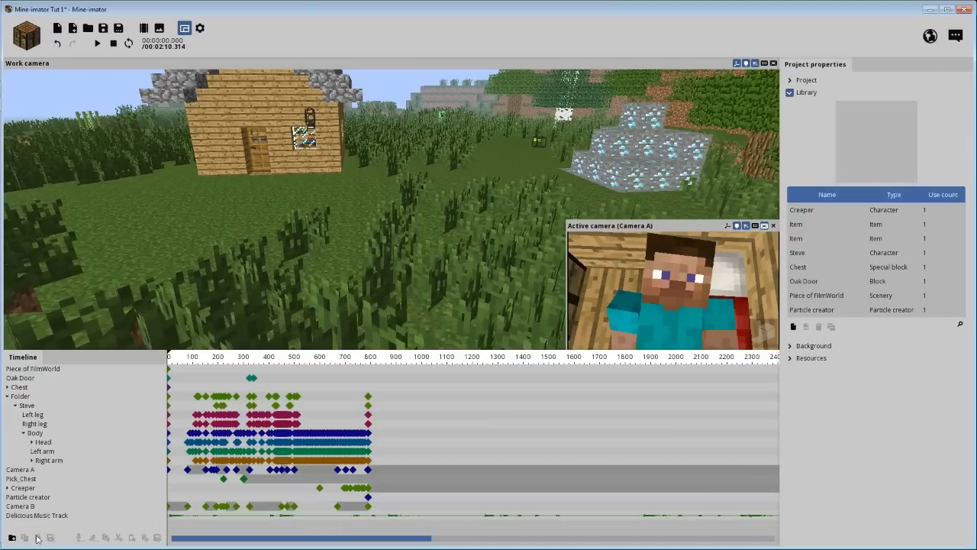
- Collapse the Folder and play back the animation with the music from near the start
left_click(7, 396)
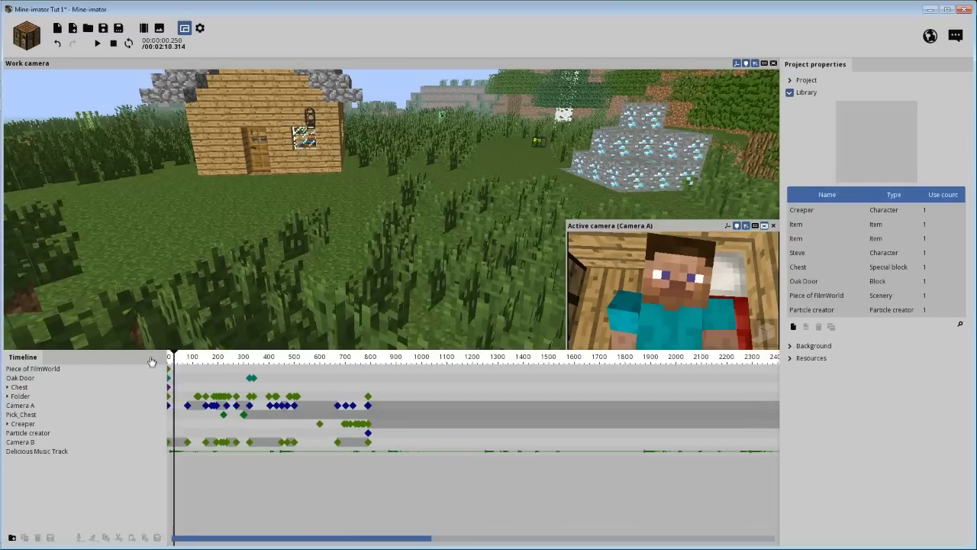
key("space")
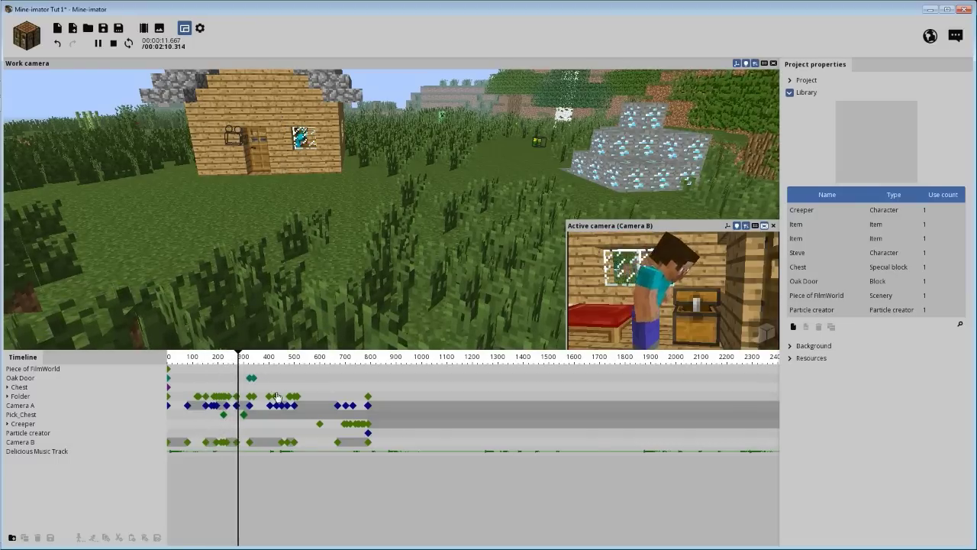
key("space")
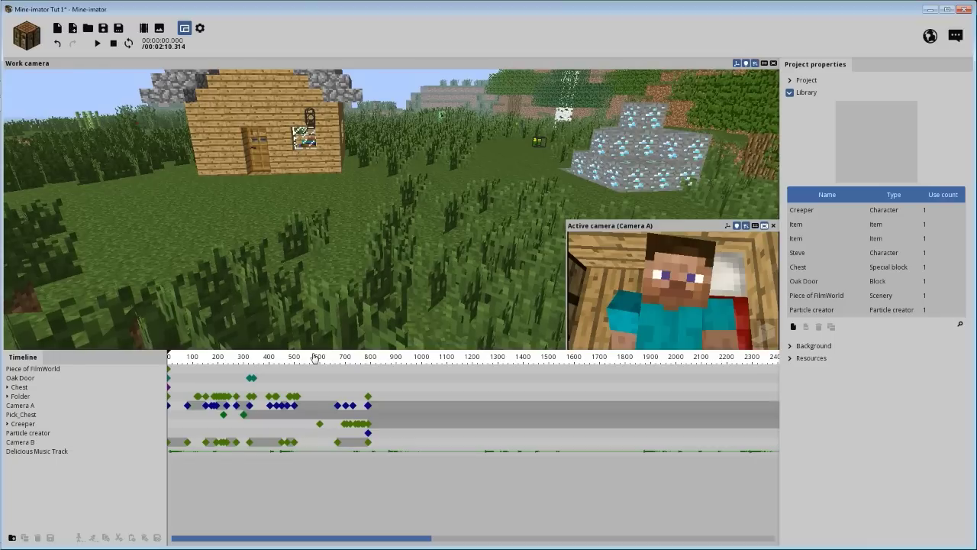